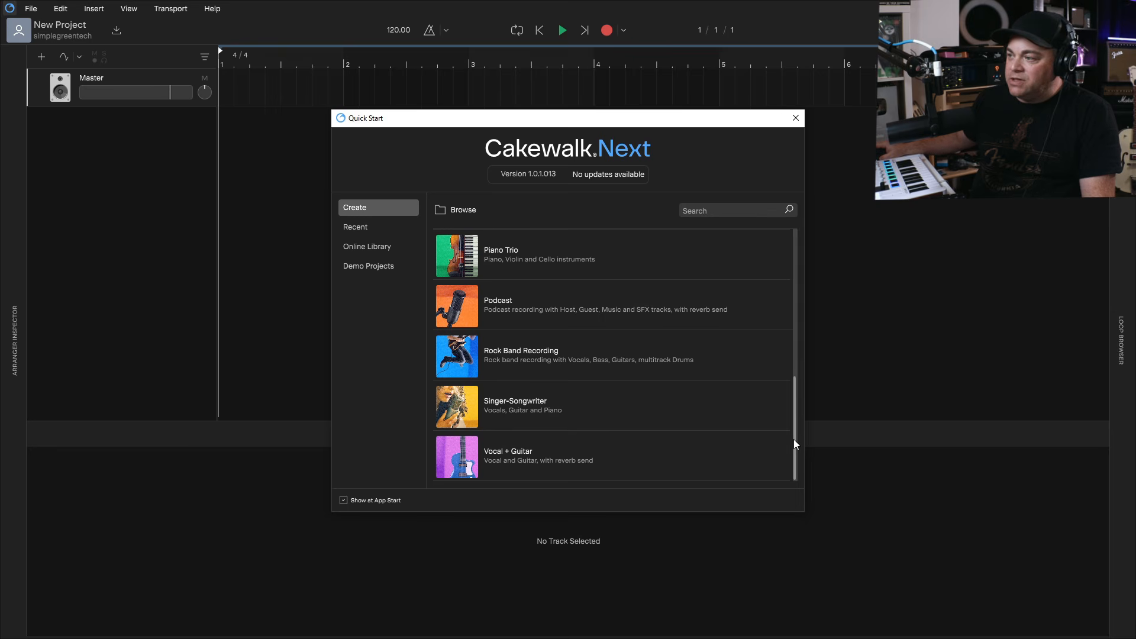
Create a blank new project and set its project title to Test1.
drag(794, 440, 855, 278)
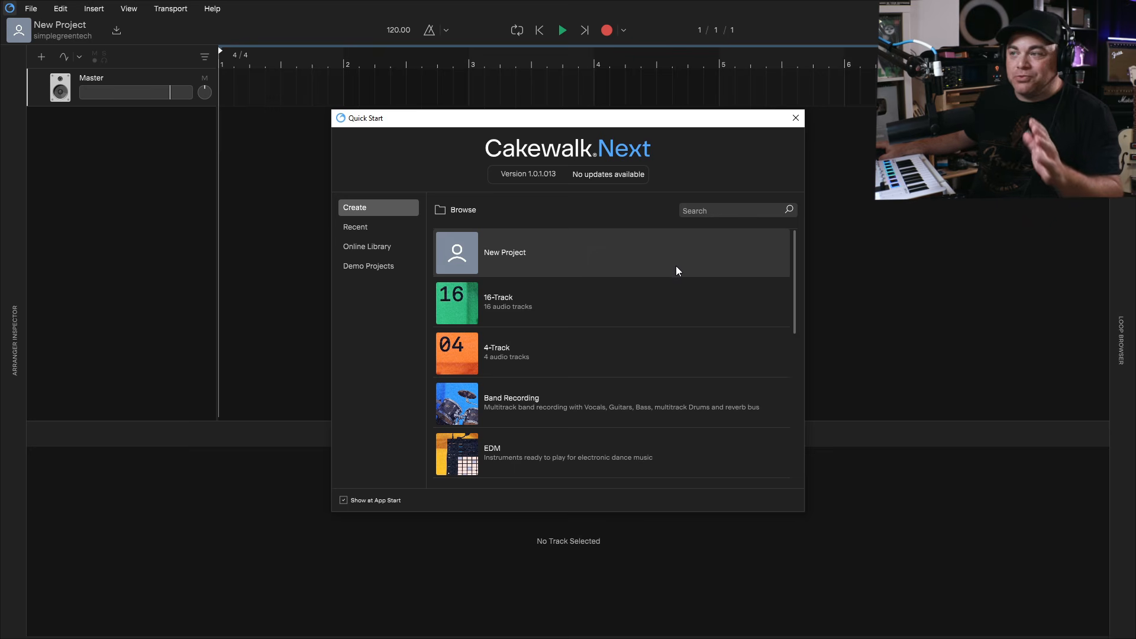
click(563, 252)
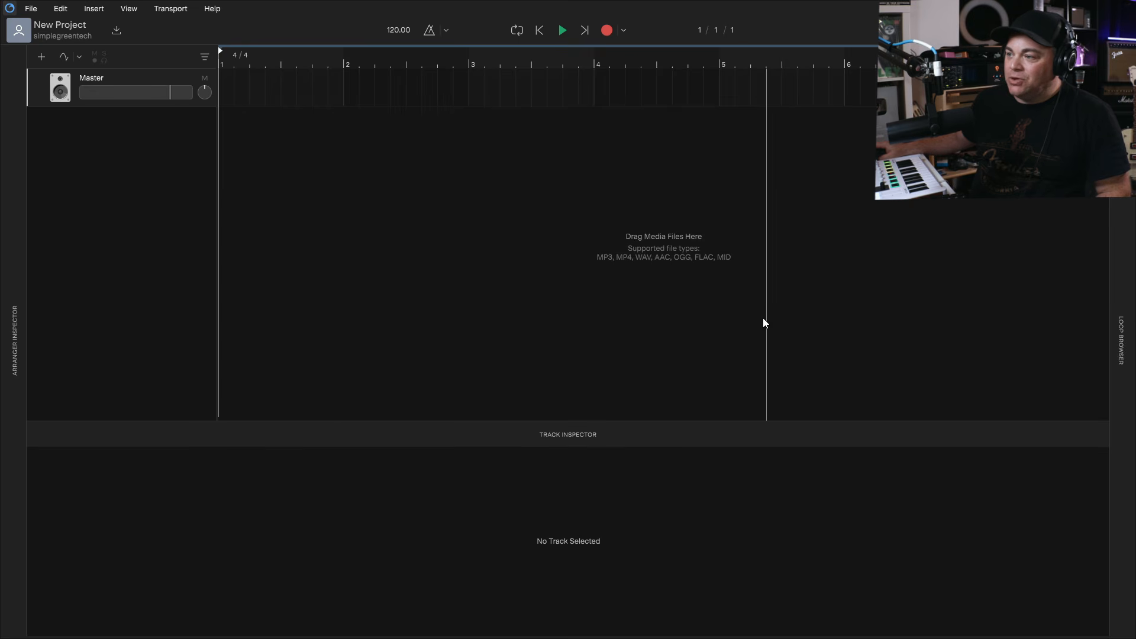
click(56, 26)
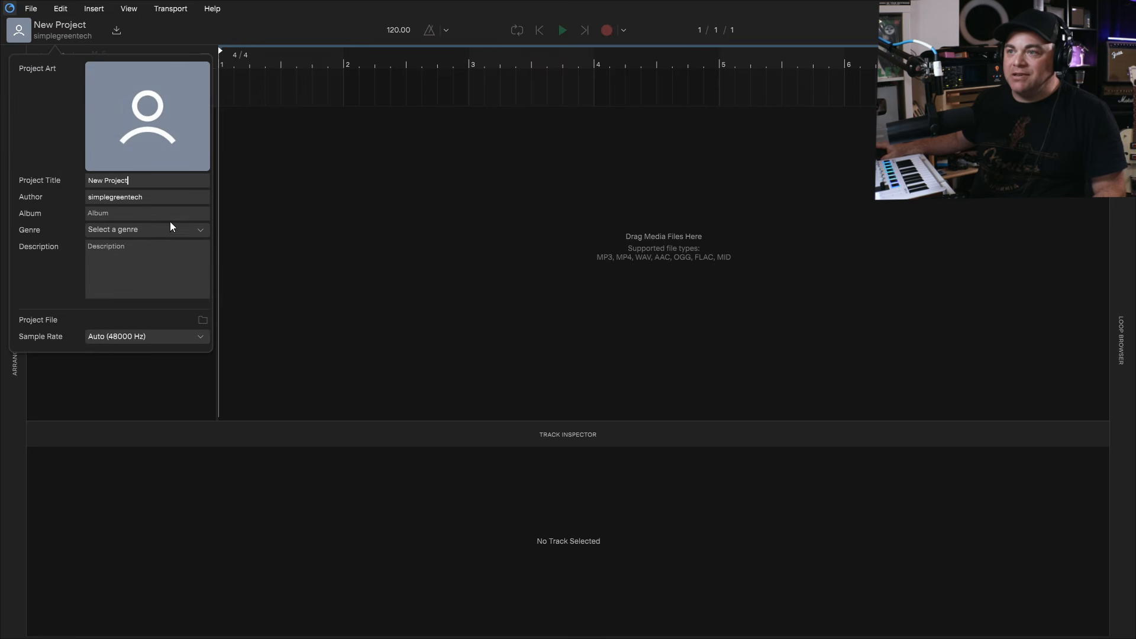
drag(140, 181, 2, 171)
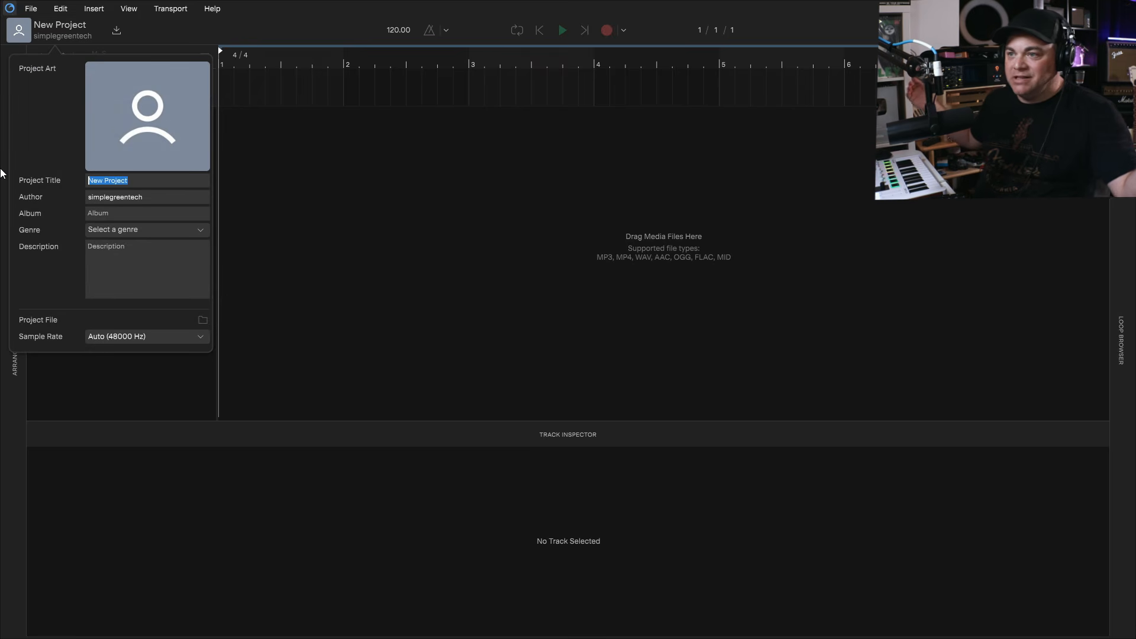
text(Tes)
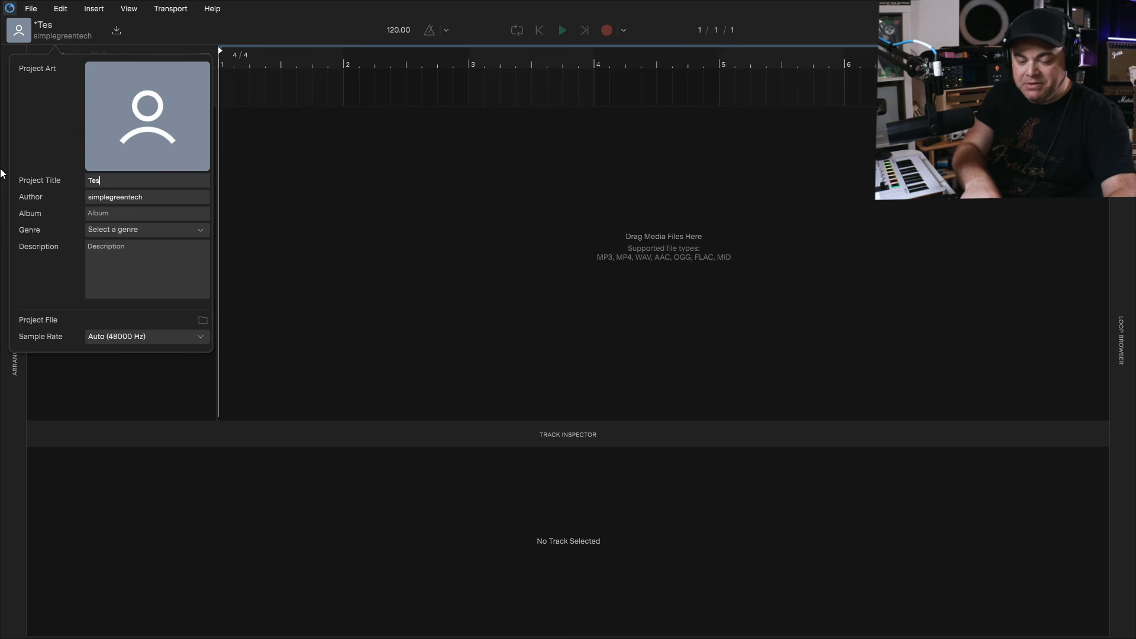
text(t1)
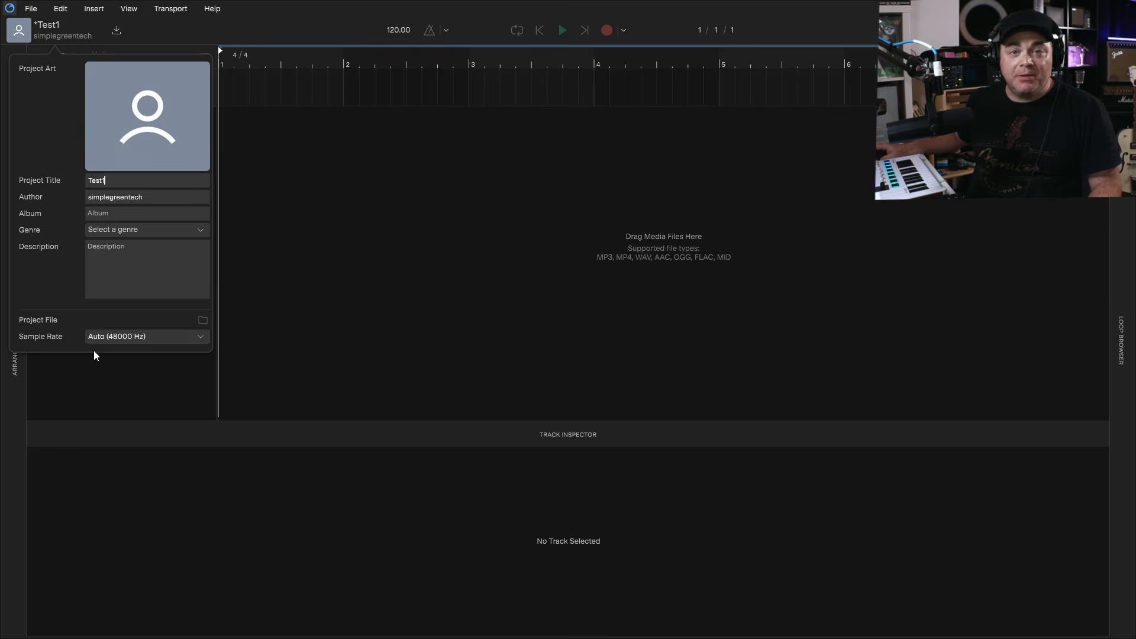
click(218, 324)
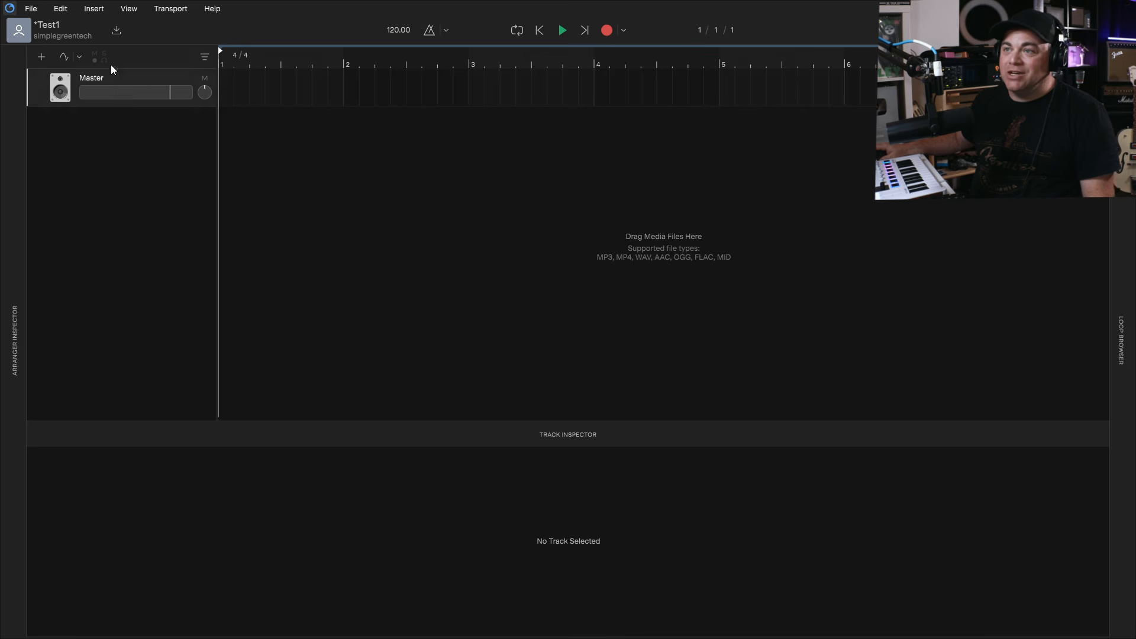
Insert an instrument track using BandLab's '62 P-Bass instrument.
click(94, 10)
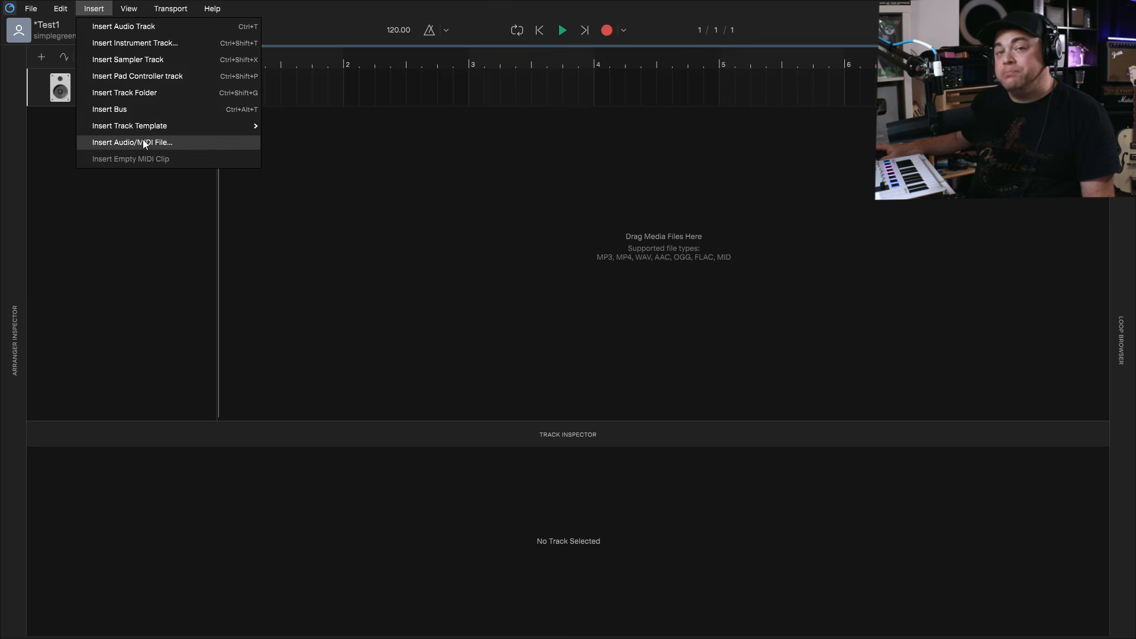
click(149, 261)
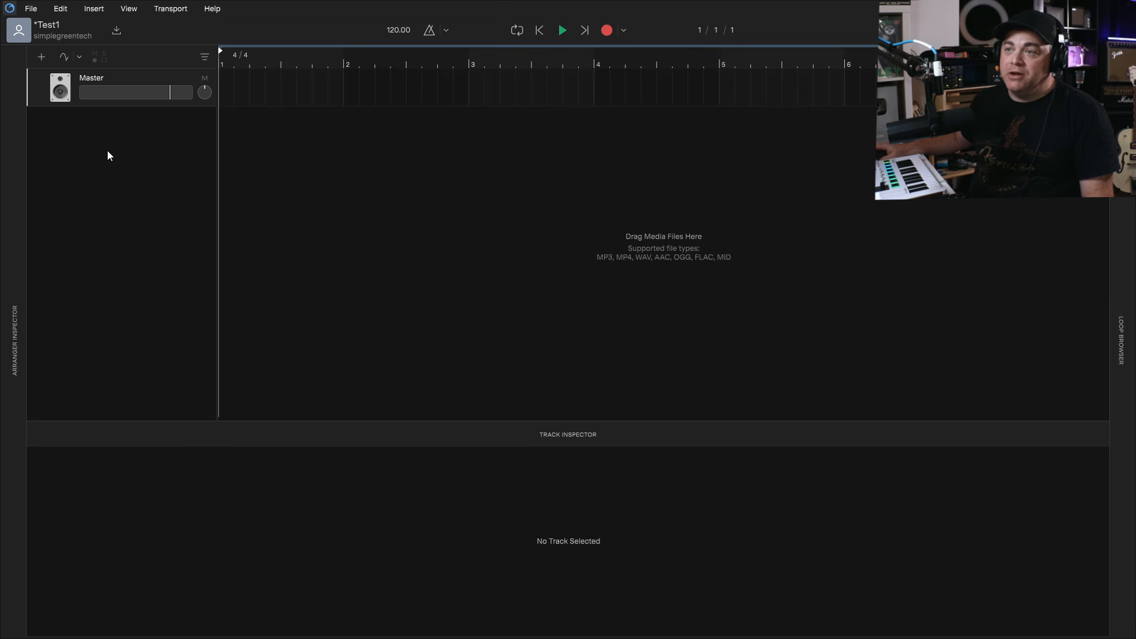
right_click(94, 144)
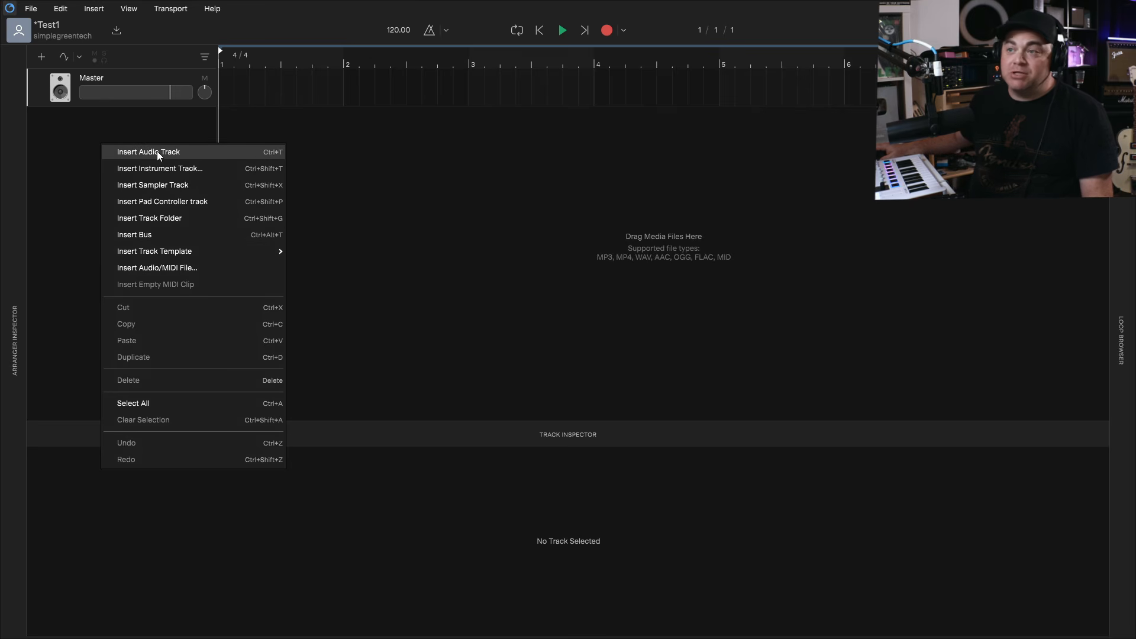
click(176, 170)
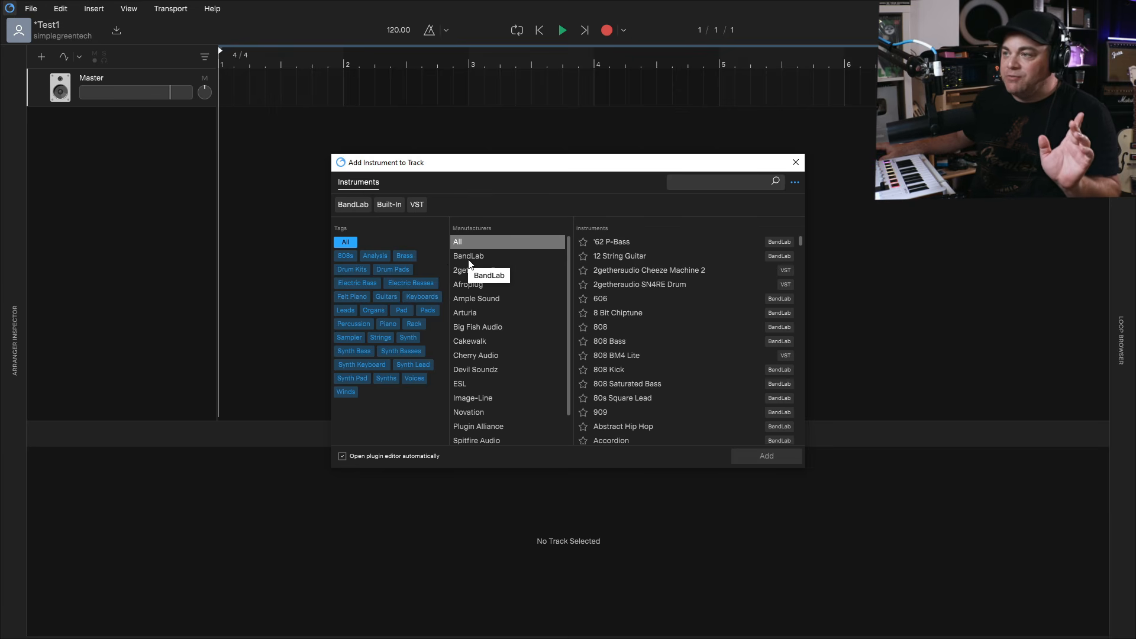
click(467, 259)
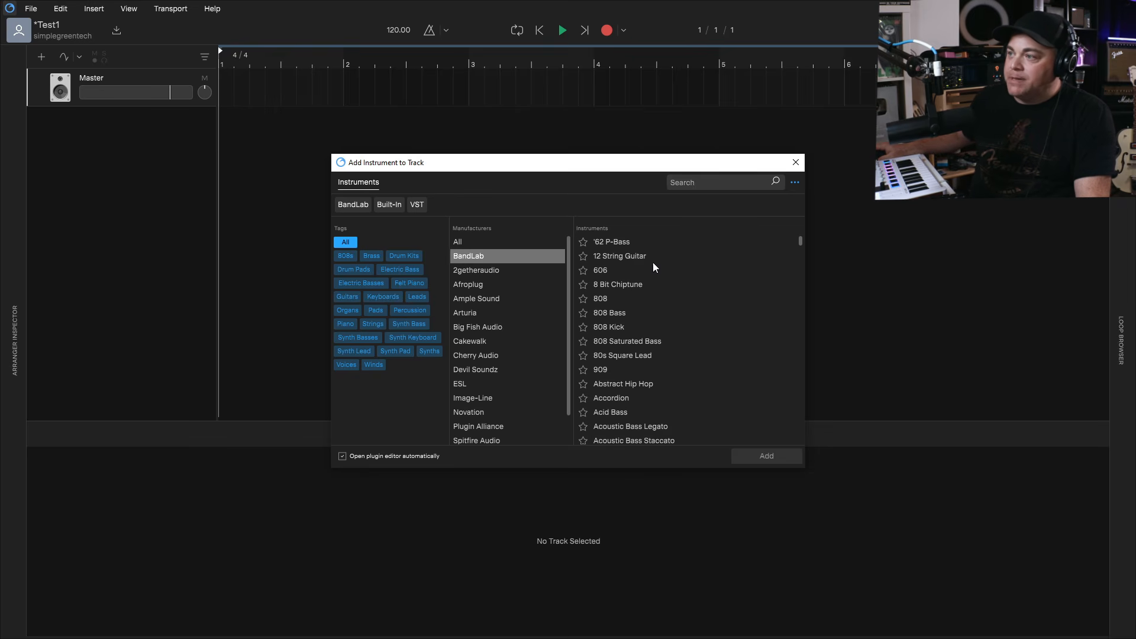
scroll(633, 261, down, 10)
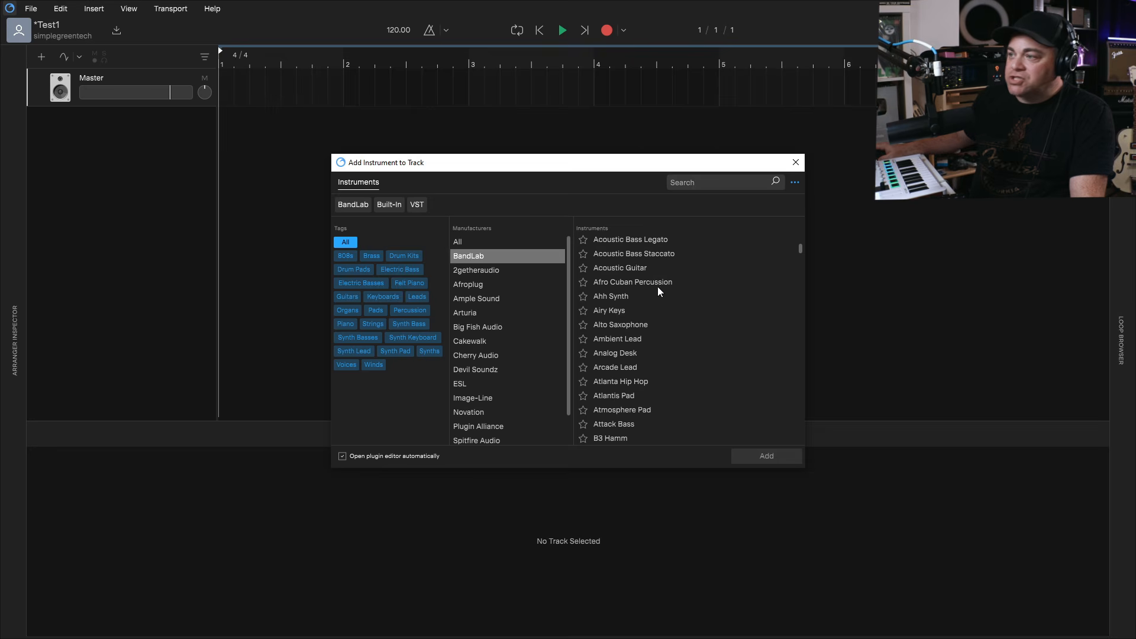
scroll(673, 322, down, 10)
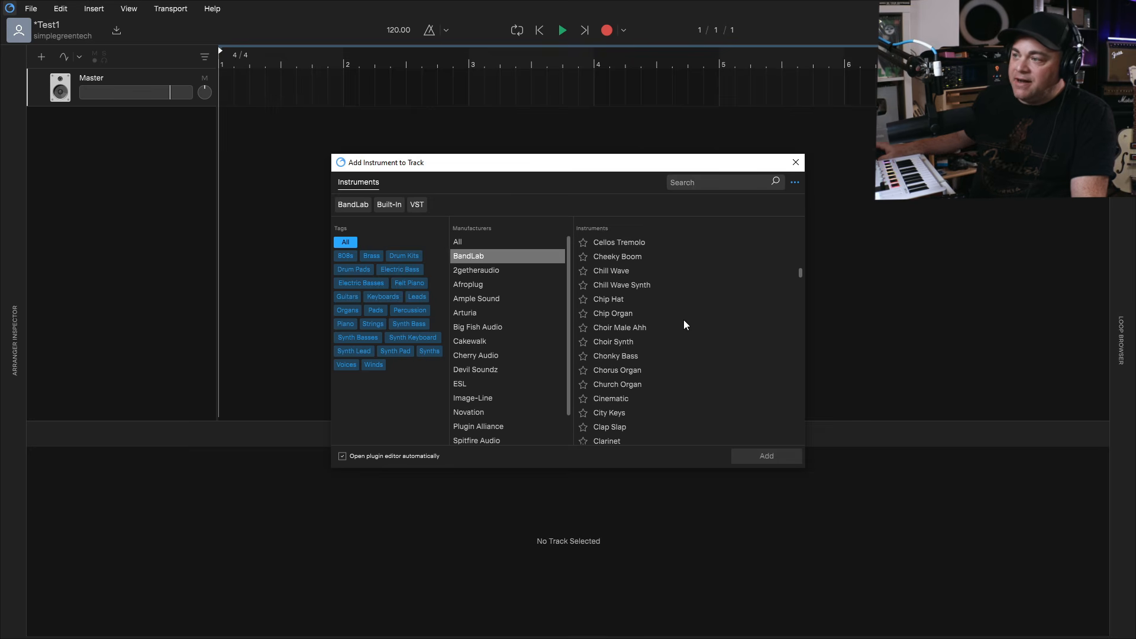
drag(801, 272, 801, 218)
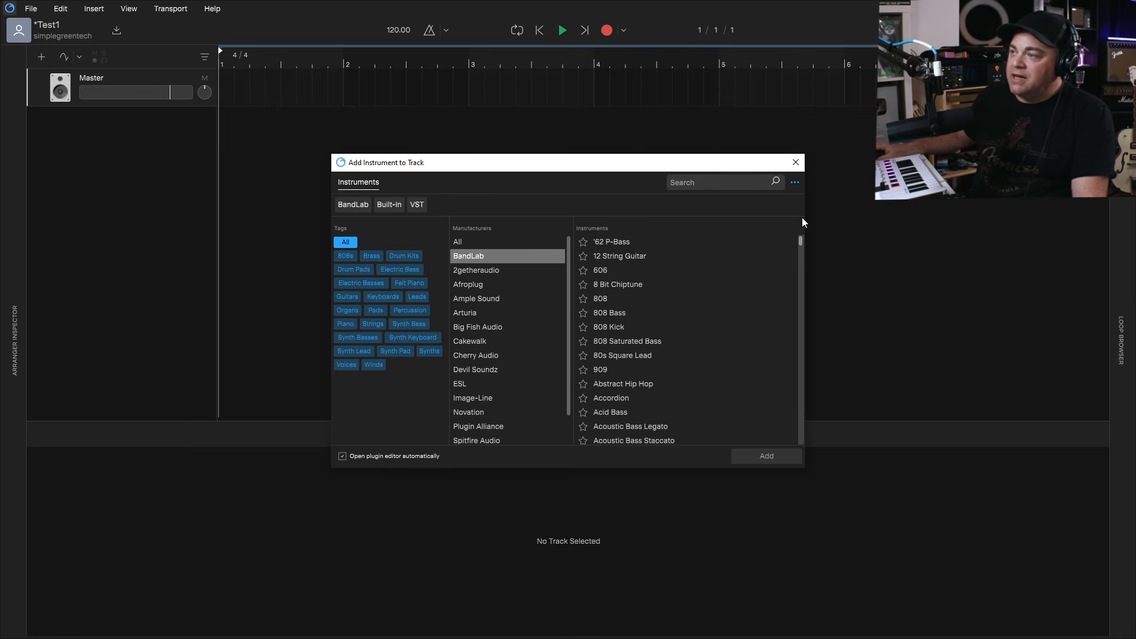
click(614, 244)
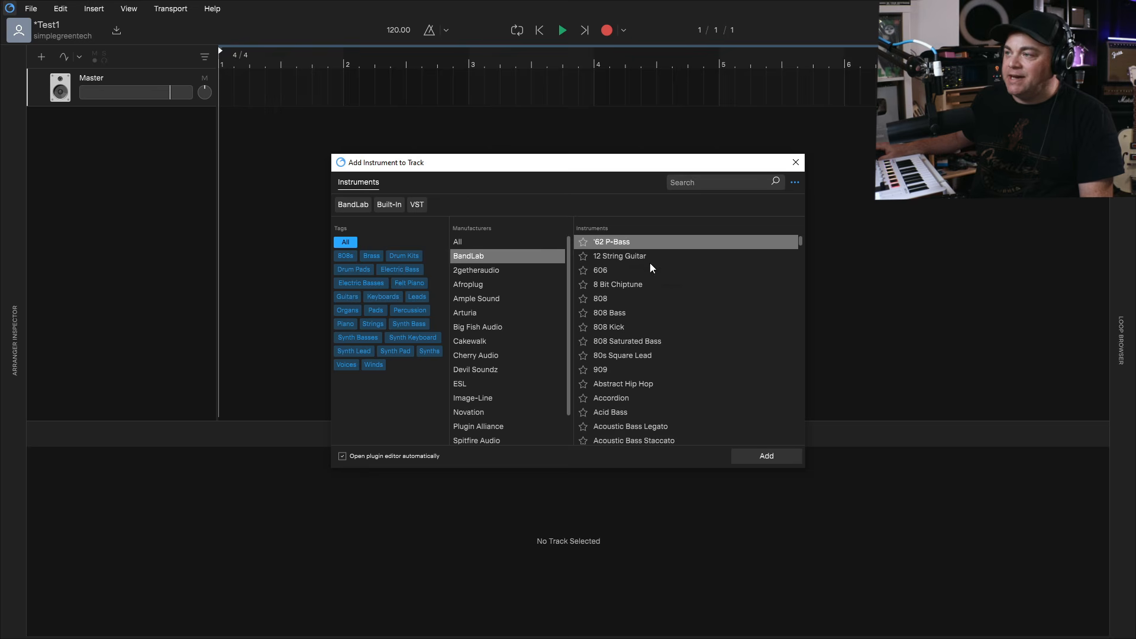
click(759, 455)
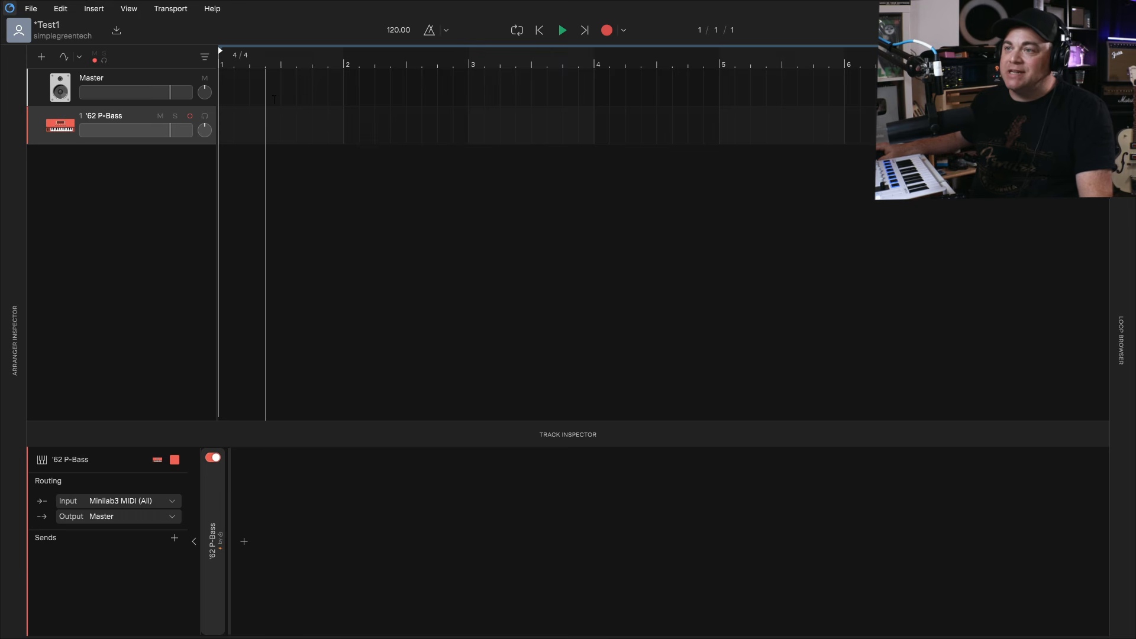
click(172, 183)
click(151, 110)
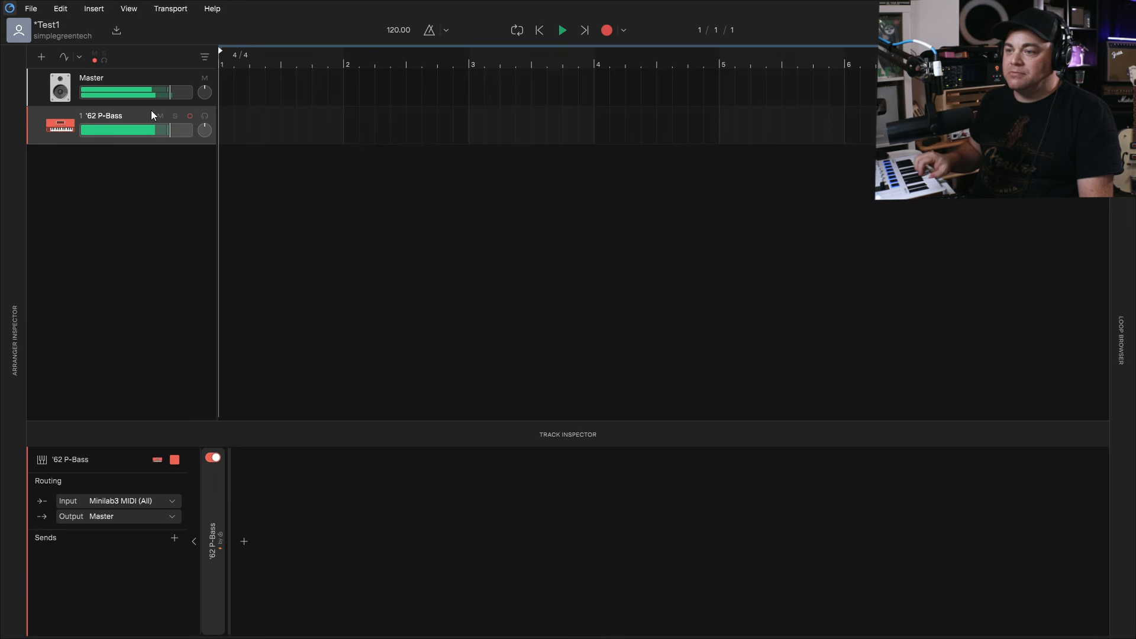
click(194, 542)
click(39, 537)
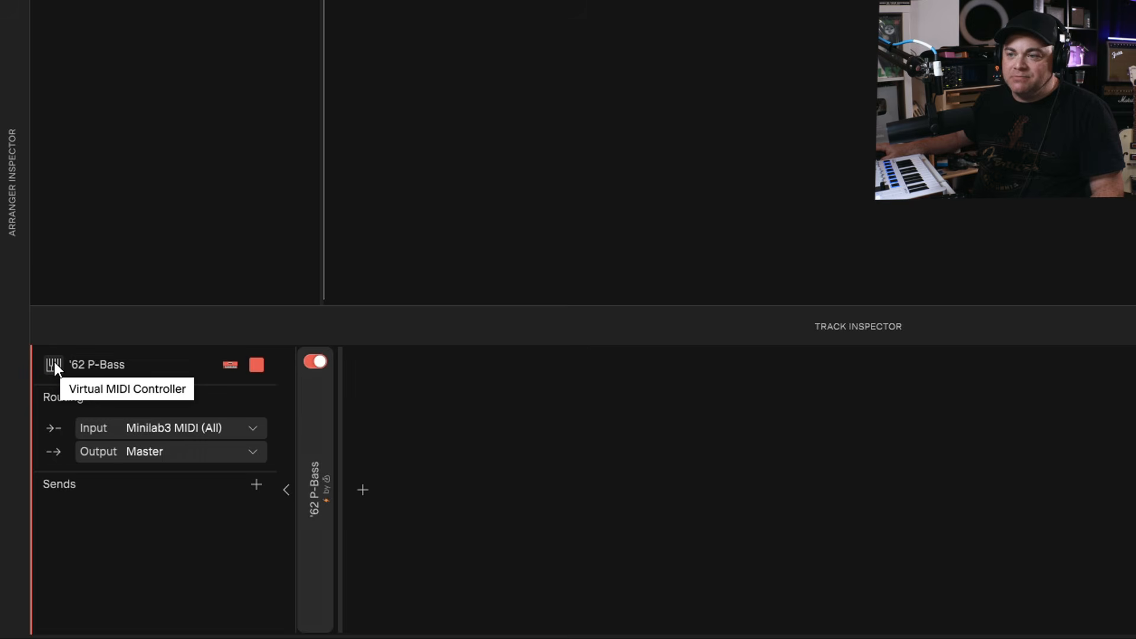
Audition the '62 P-Bass track with the Virtual MIDI Controller, lowering its octave to 0 for bass notes.
click(55, 363)
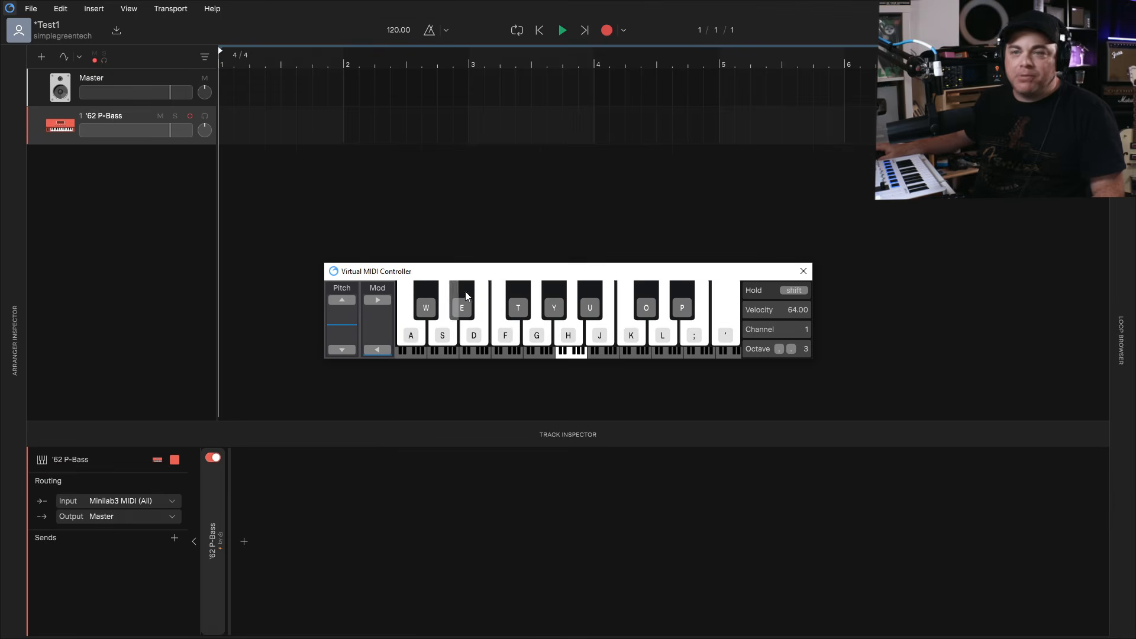
key(s)
key(s)
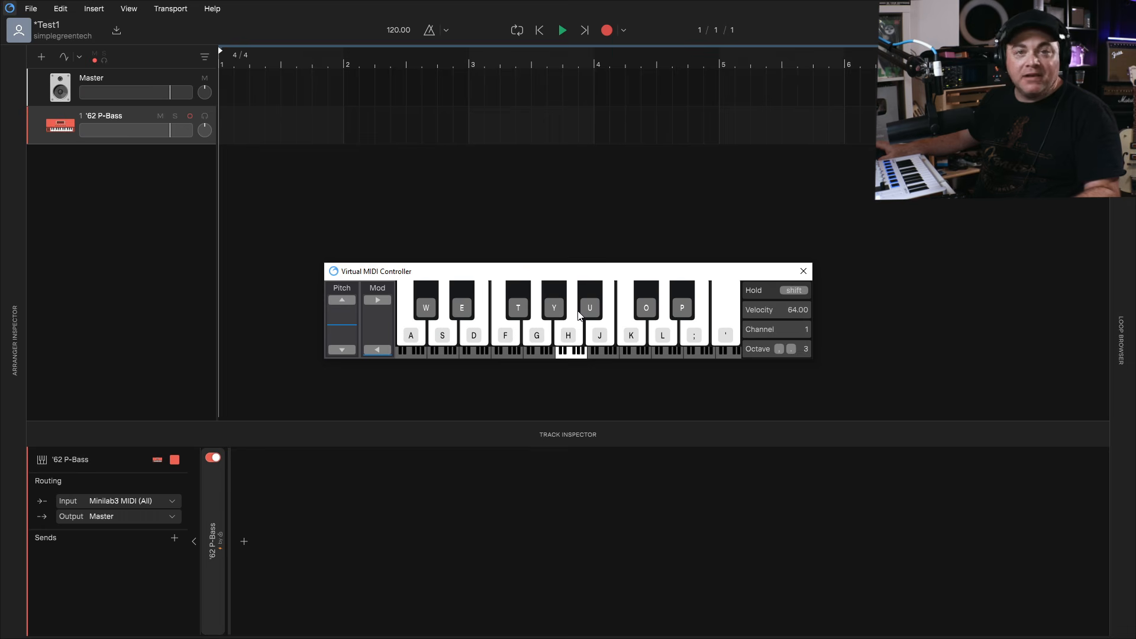
key(comma)
key(comma)
key(comma)
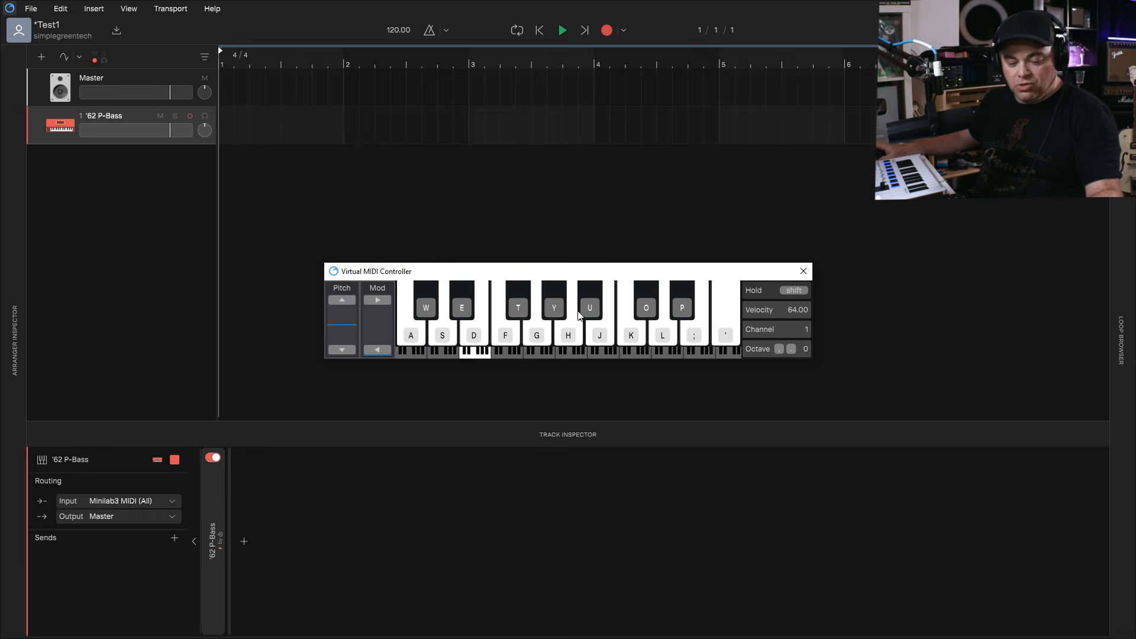
key(s)
key(s)
key(d)
key(s)
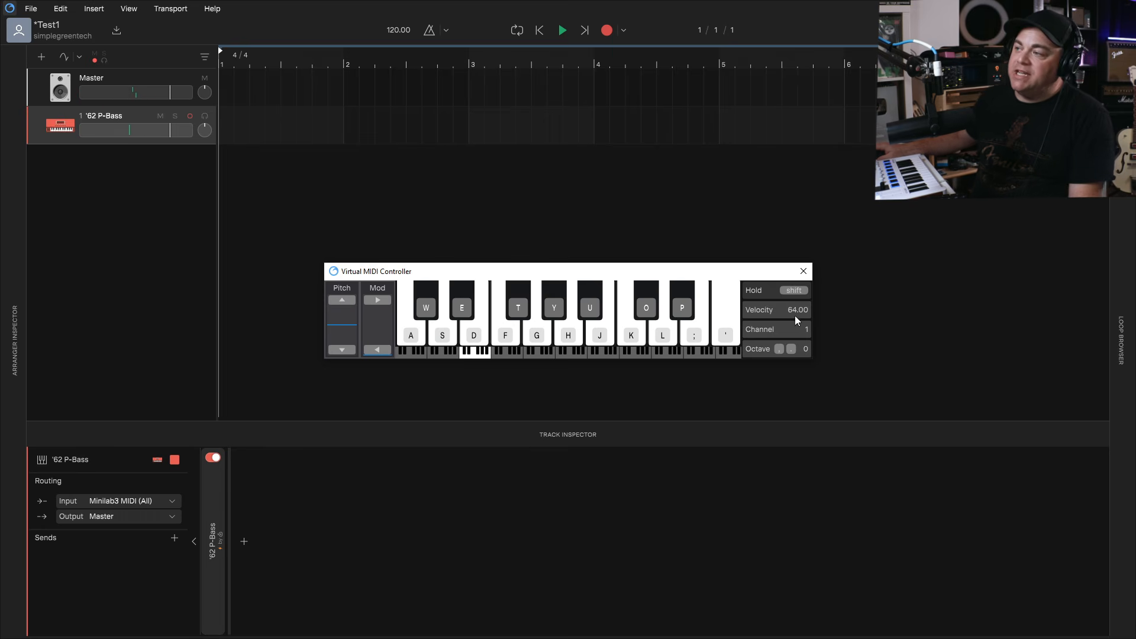
click(808, 278)
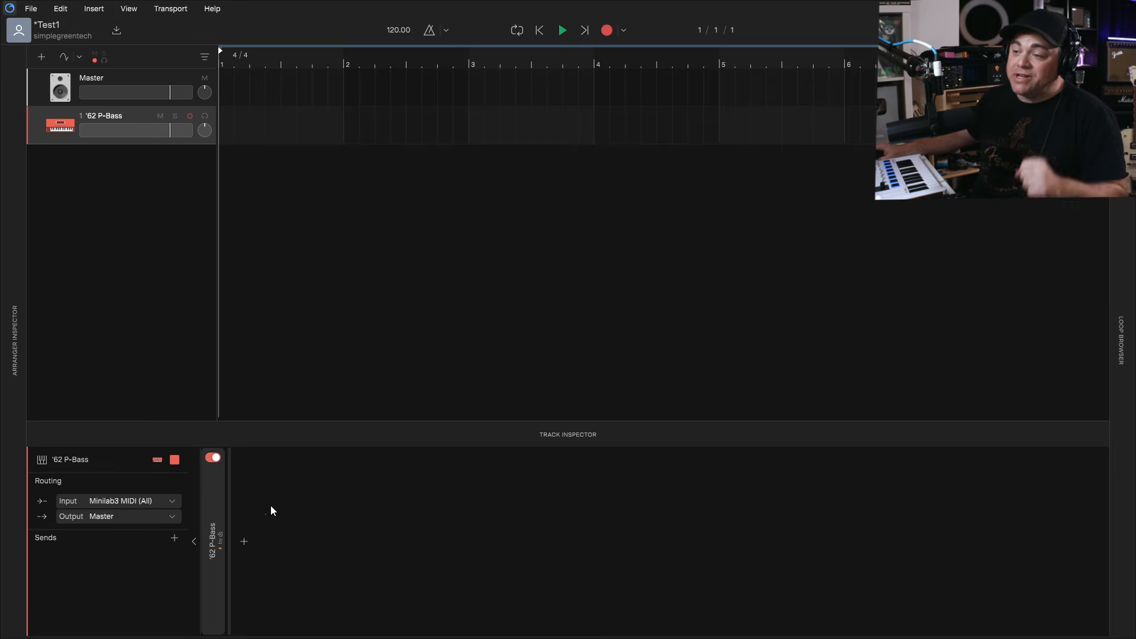
Add BandLab's Buzz Face effect to the '62 P-Bass track.
click(244, 538)
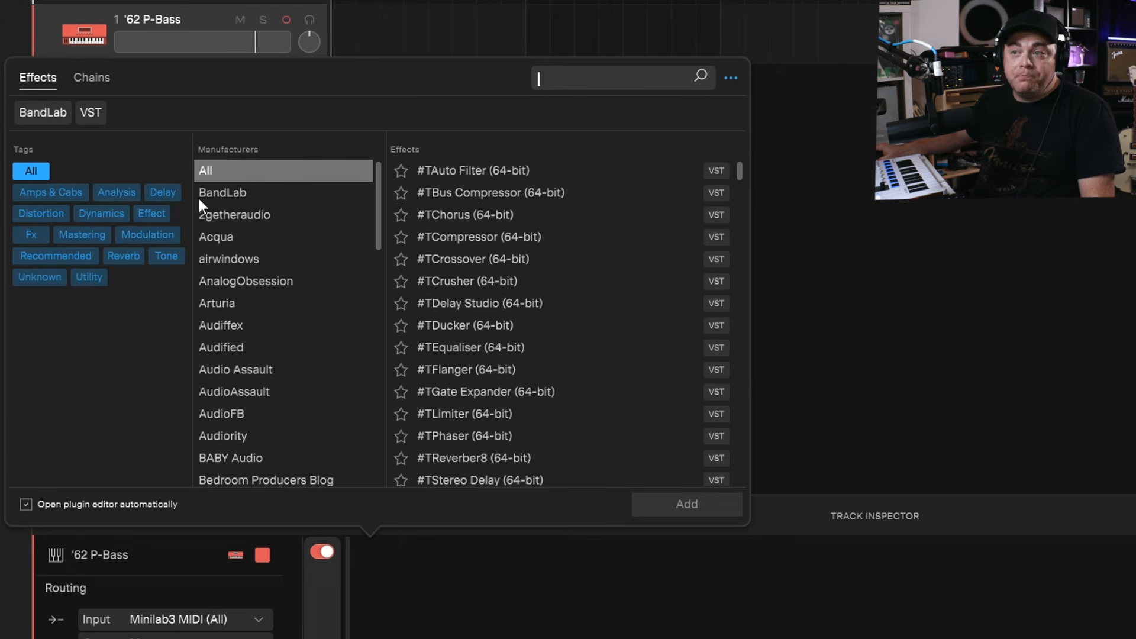
click(139, 227)
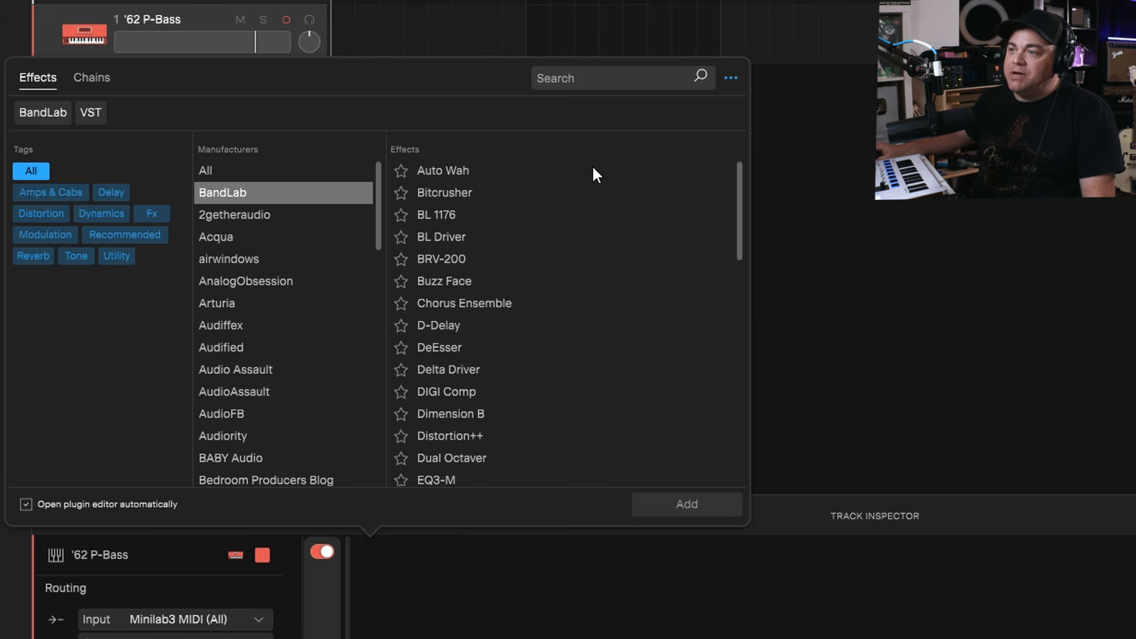
drag(739, 187, 726, 450)
drag(720, 520, 745, 178)
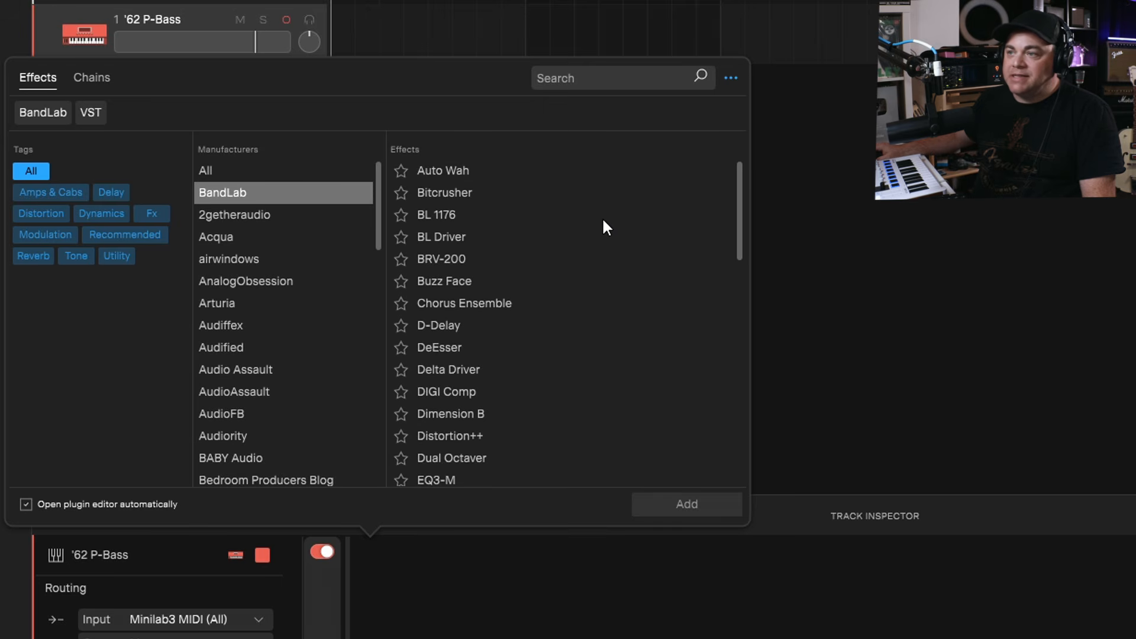
double_click(449, 283)
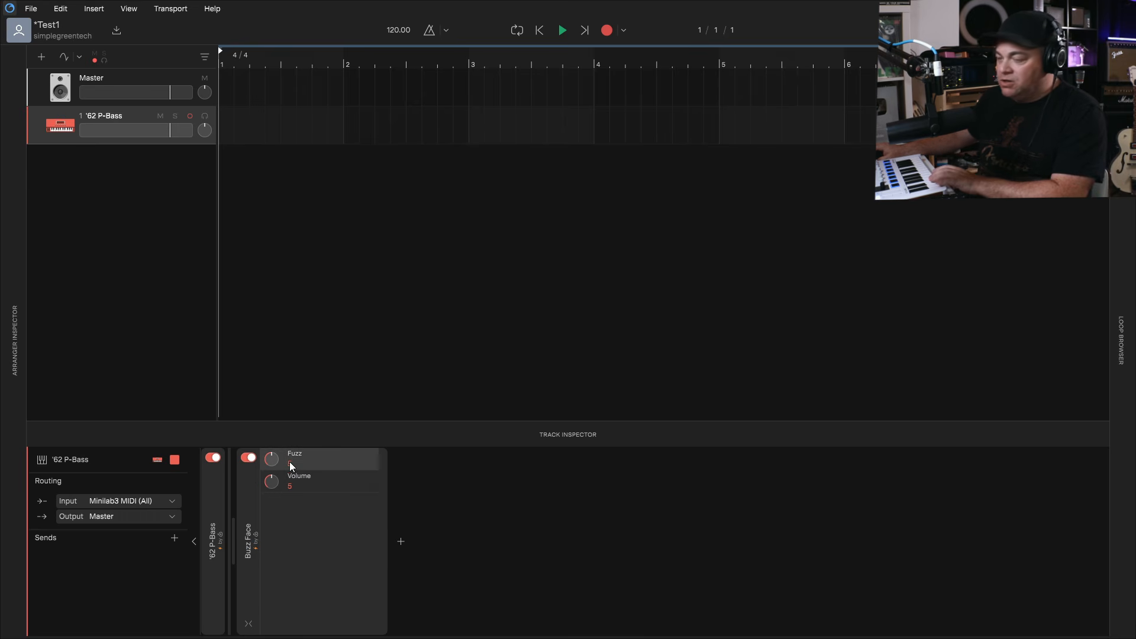
Set Buzz Face's Fuzz to 0.4 and Volume to 5.7, comparing the sound with the effect bypassed.
drag(272, 463, 273, 497)
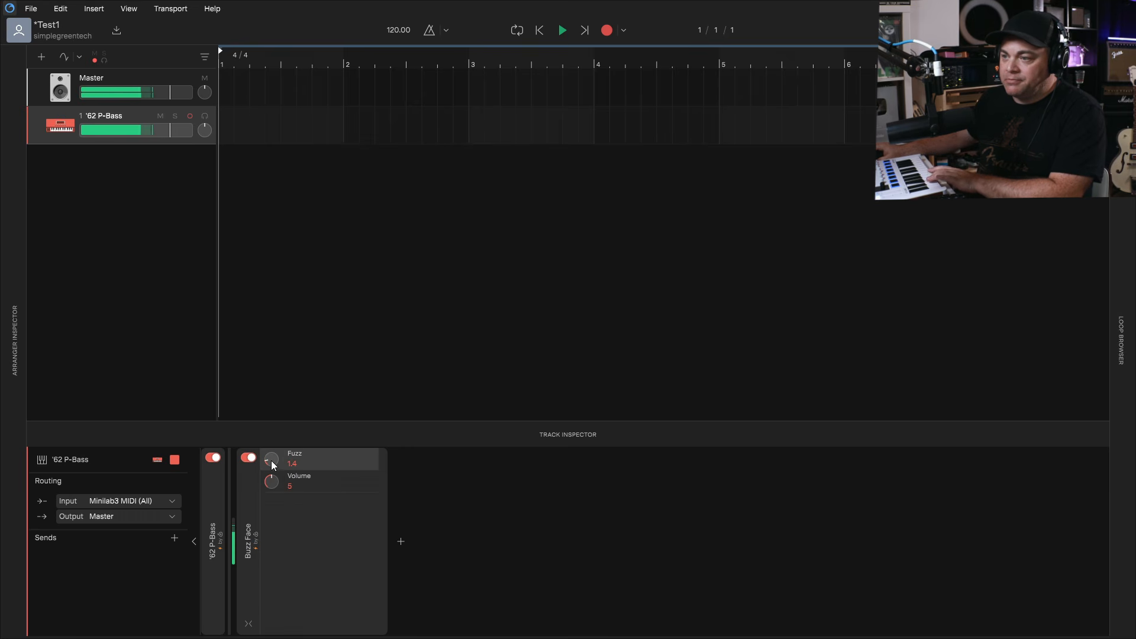
click(248, 457)
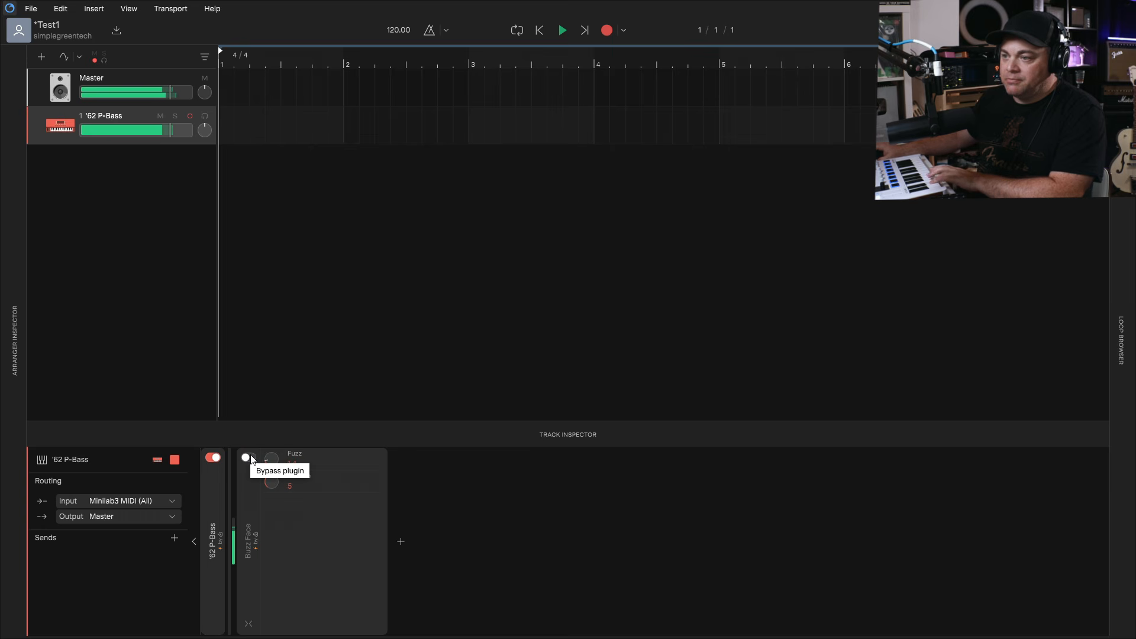
click(248, 458)
drag(274, 481, 275, 471)
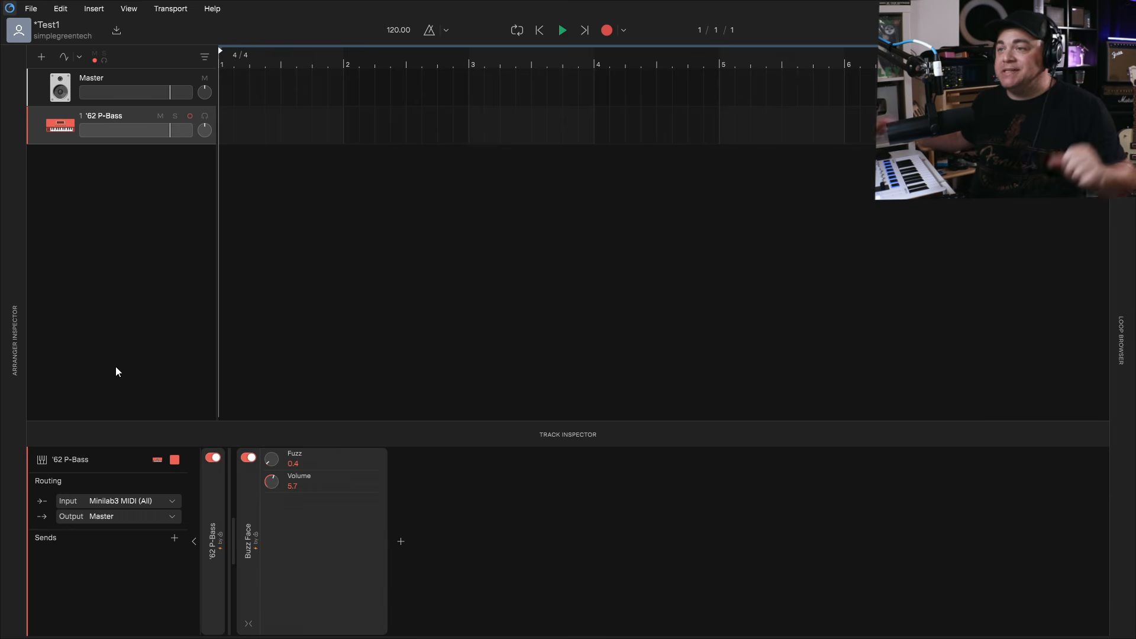
Record a MIDI bass part on the '62 P-Bass track up to bar 6 and trim the clip's start to bar 2.
click(190, 116)
click(190, 116)
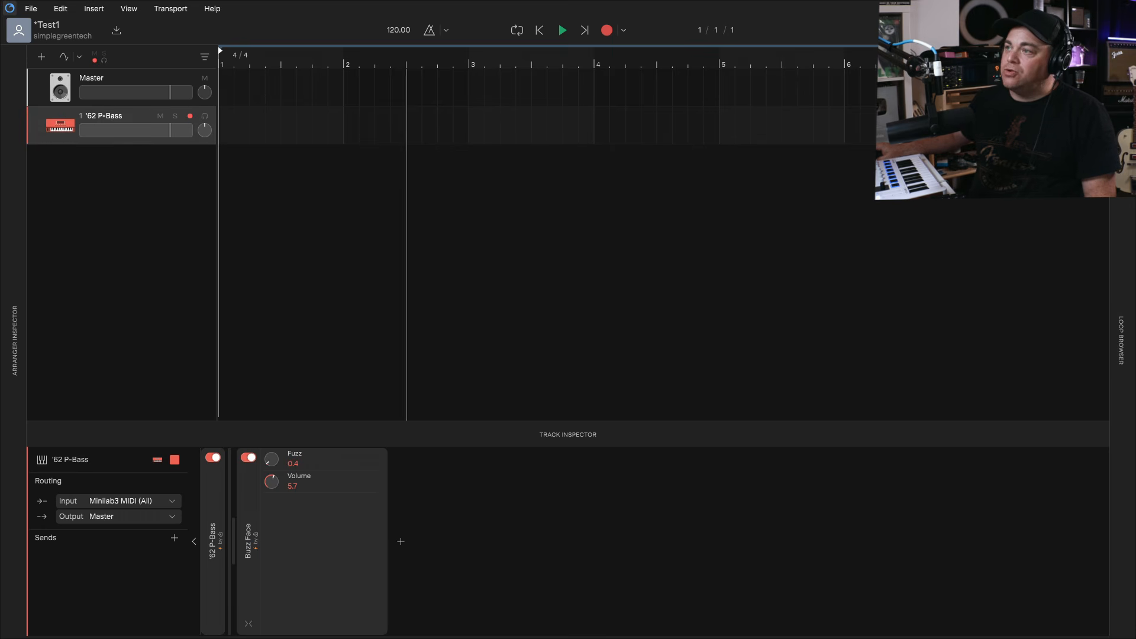
click(607, 30)
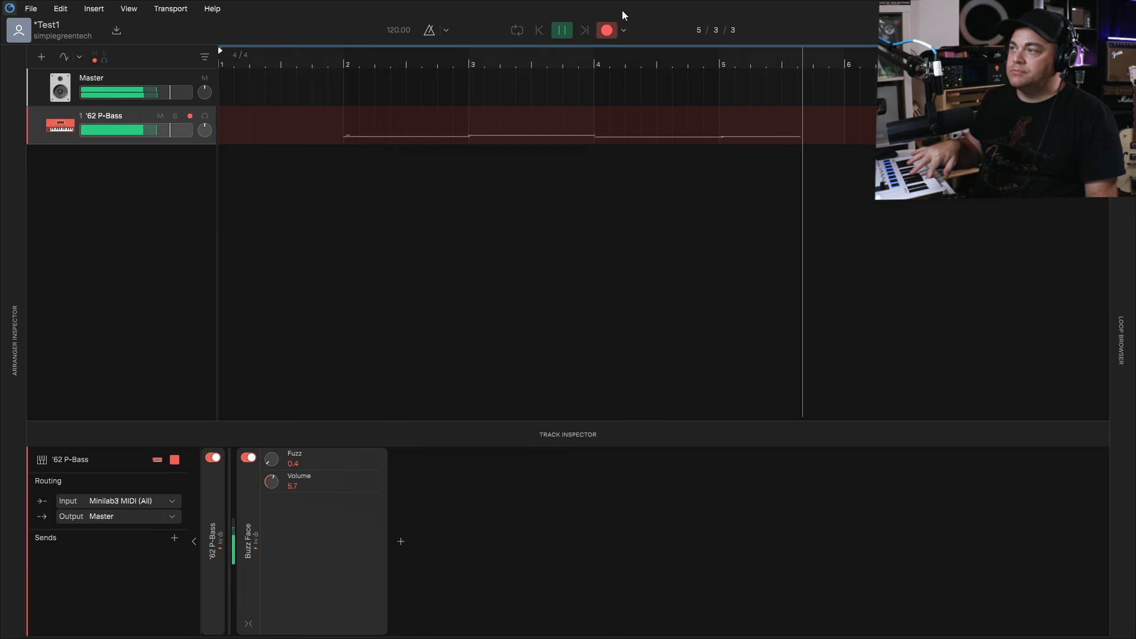
key(space)
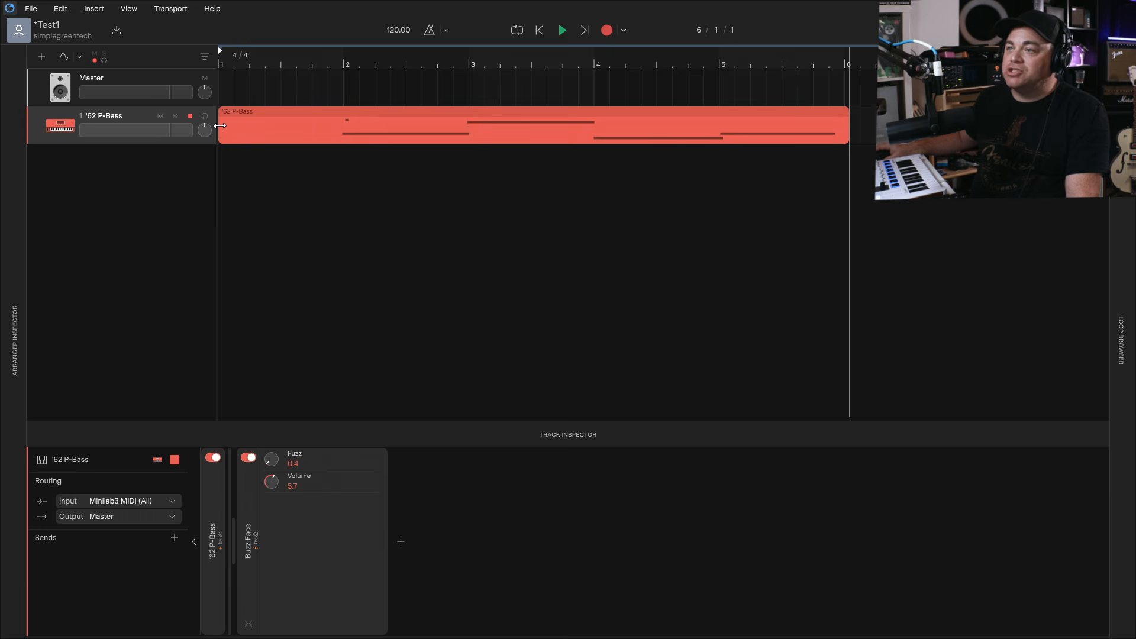
drag(220, 128, 344, 141)
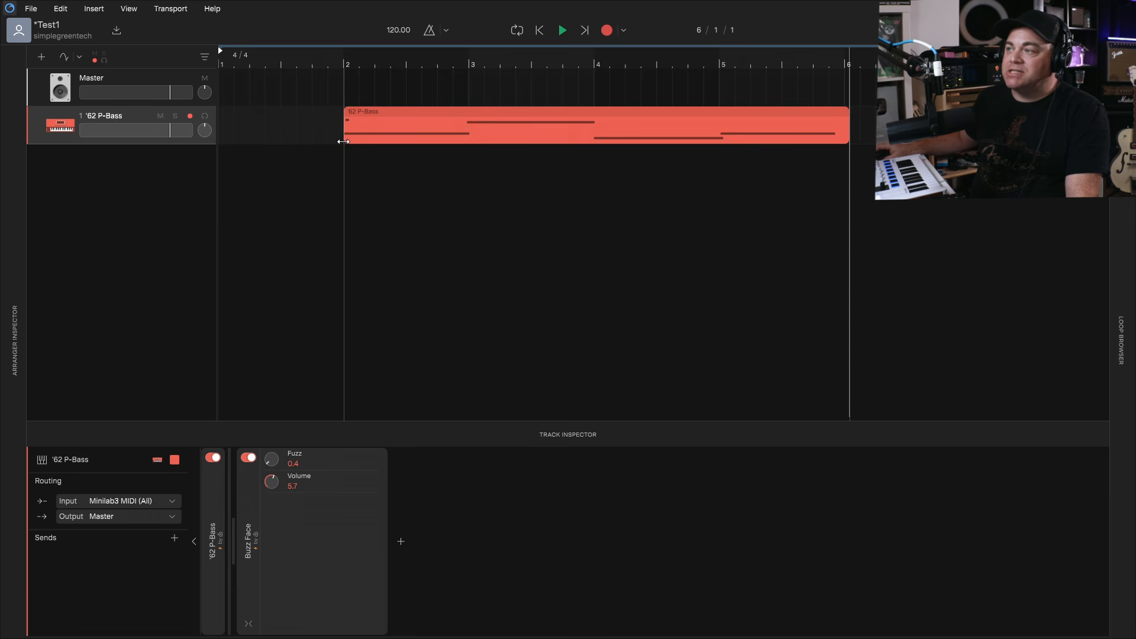
Delete the stray short note at the start of the '62 P-Bass clip.
click(380, 116)
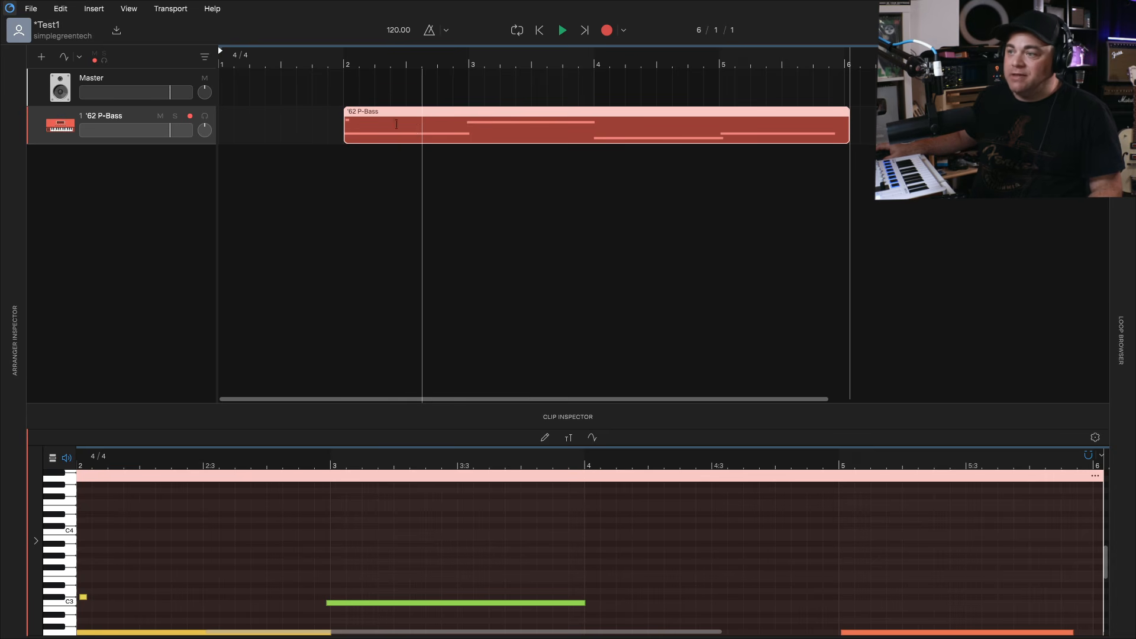
right_click(84, 598)
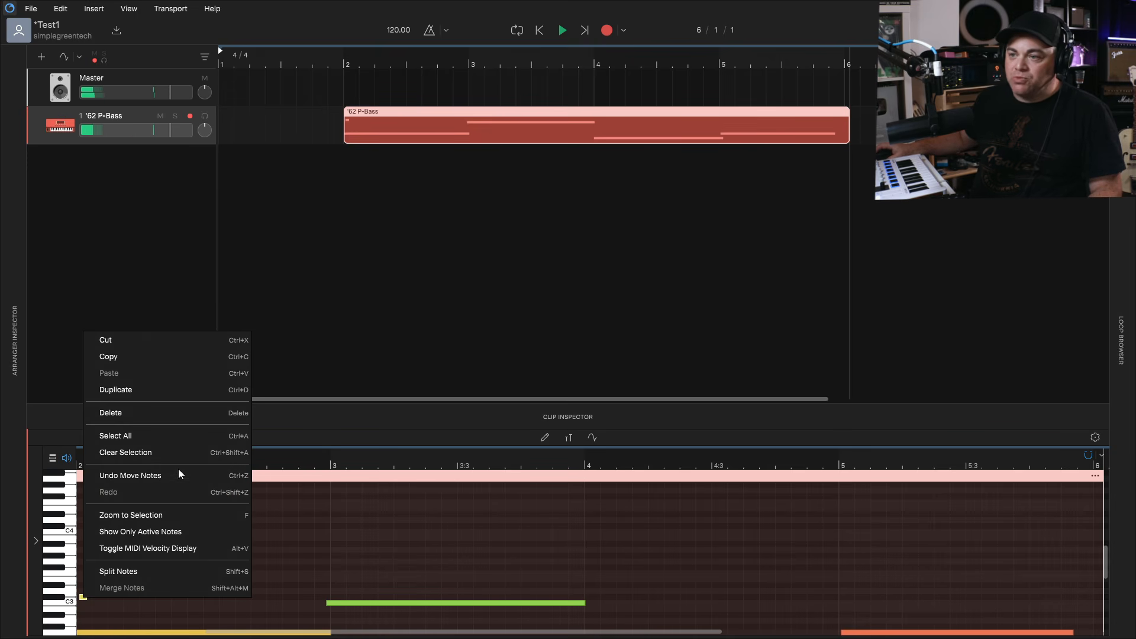
click(169, 413)
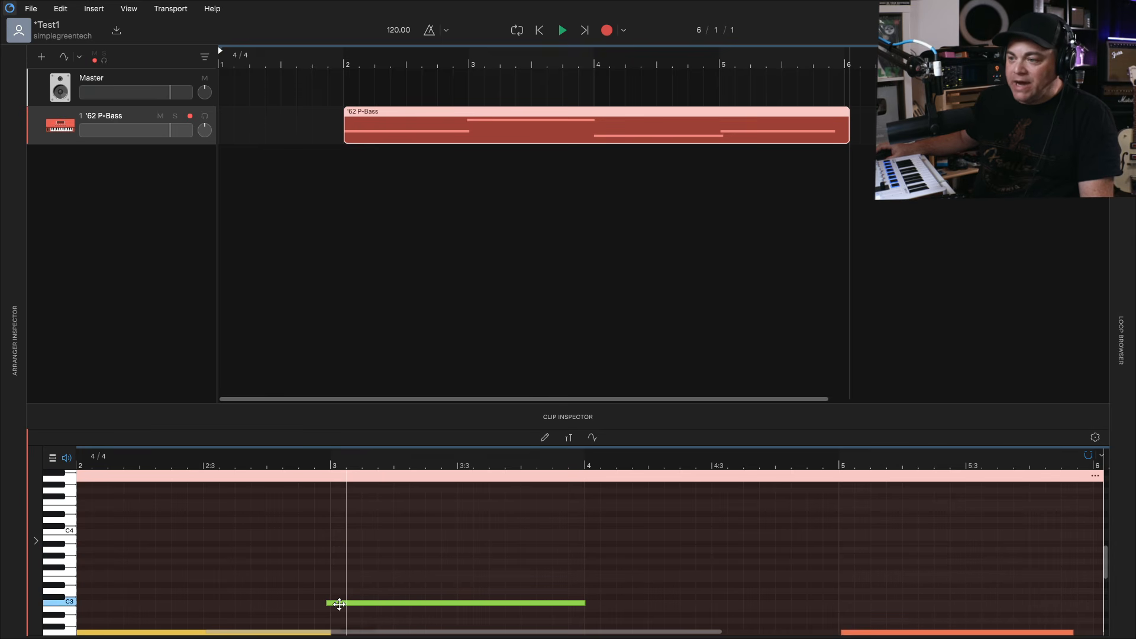
Move the bass notes near bars 3, 4 and 5 so that each starts exactly on its bar line.
drag(339, 604, 349, 605)
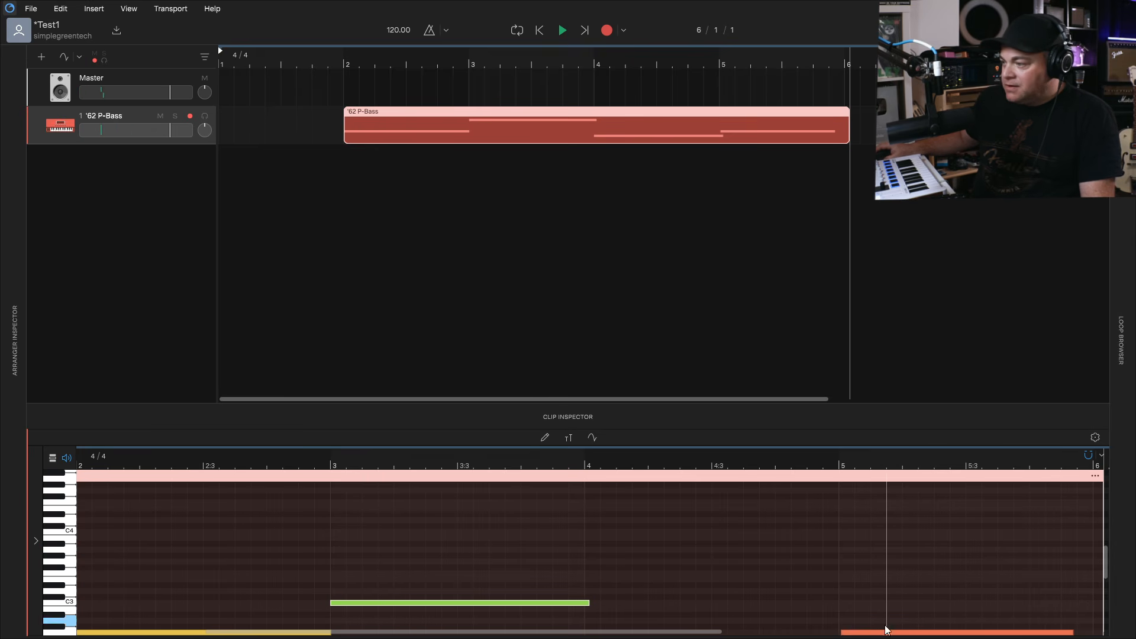
click(848, 634)
scroll(563, 591, down, 5)
drag(616, 631, 283, 563)
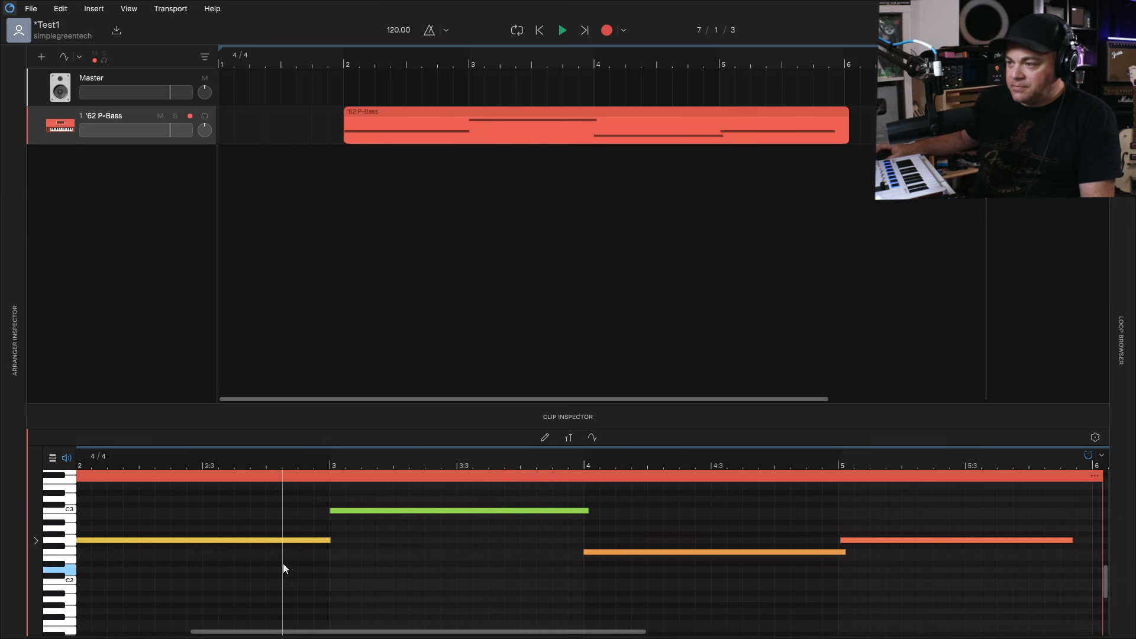
click(613, 551)
drag(859, 543, 854, 542)
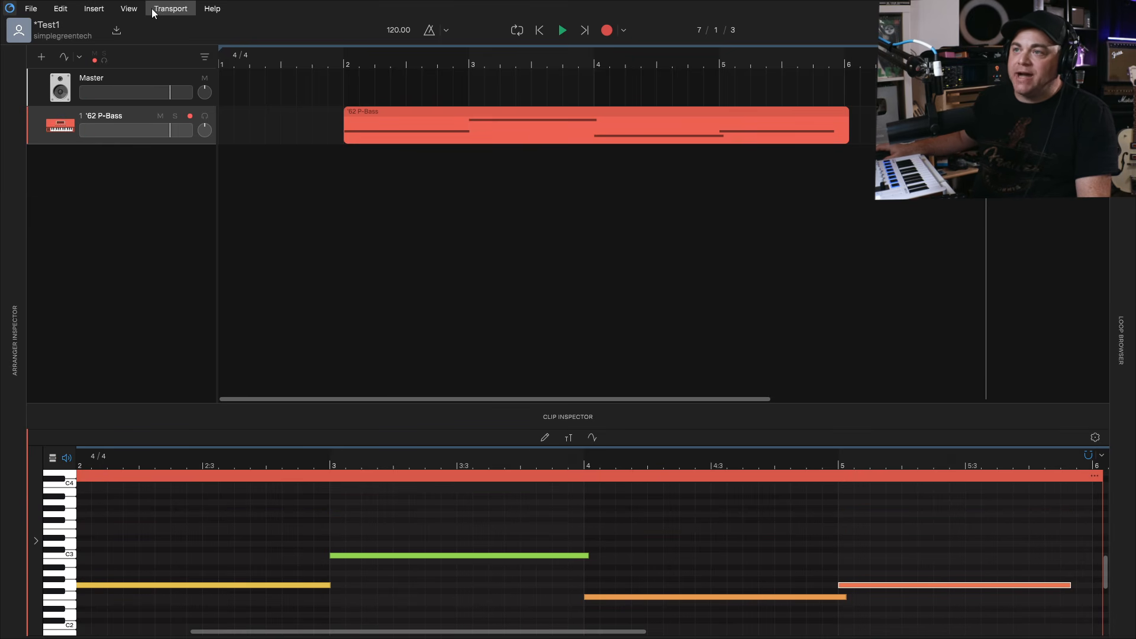
Show the Track Inspector, insert an instrument track with BandLab's Classic Rock drum kit, and disarm the '62 P-Bass track.
click(130, 9)
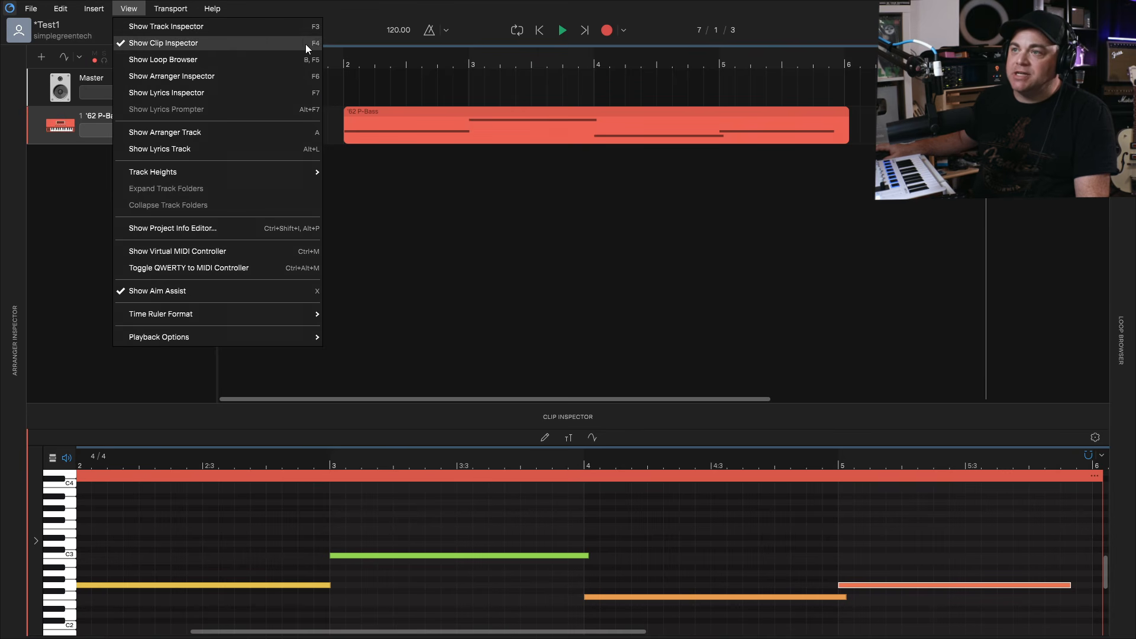
click(172, 28)
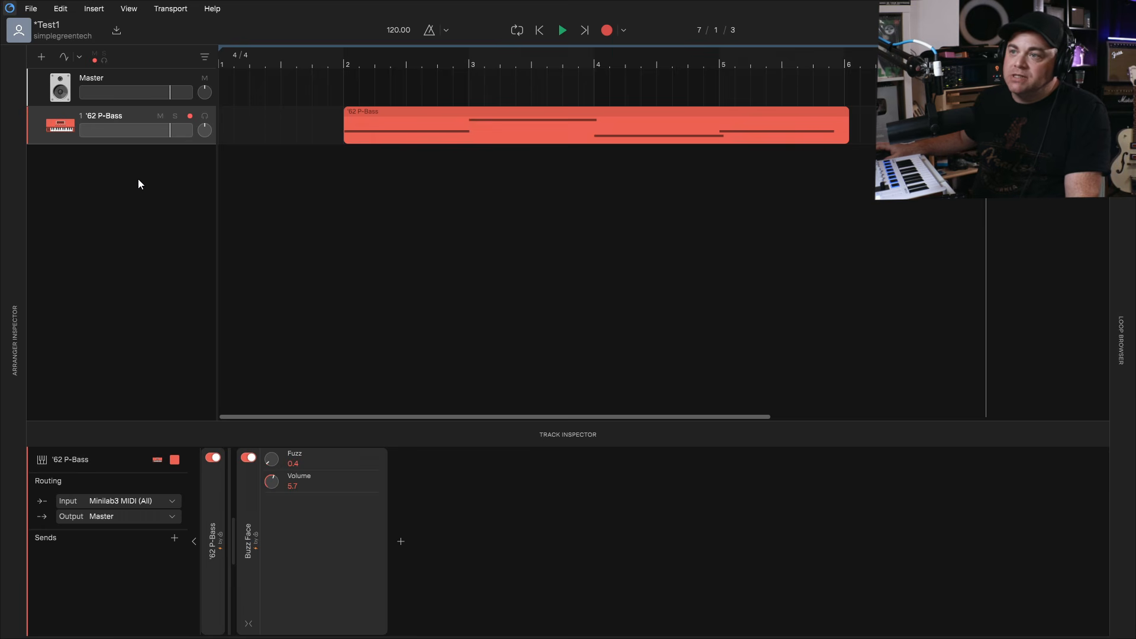
right_click(113, 158)
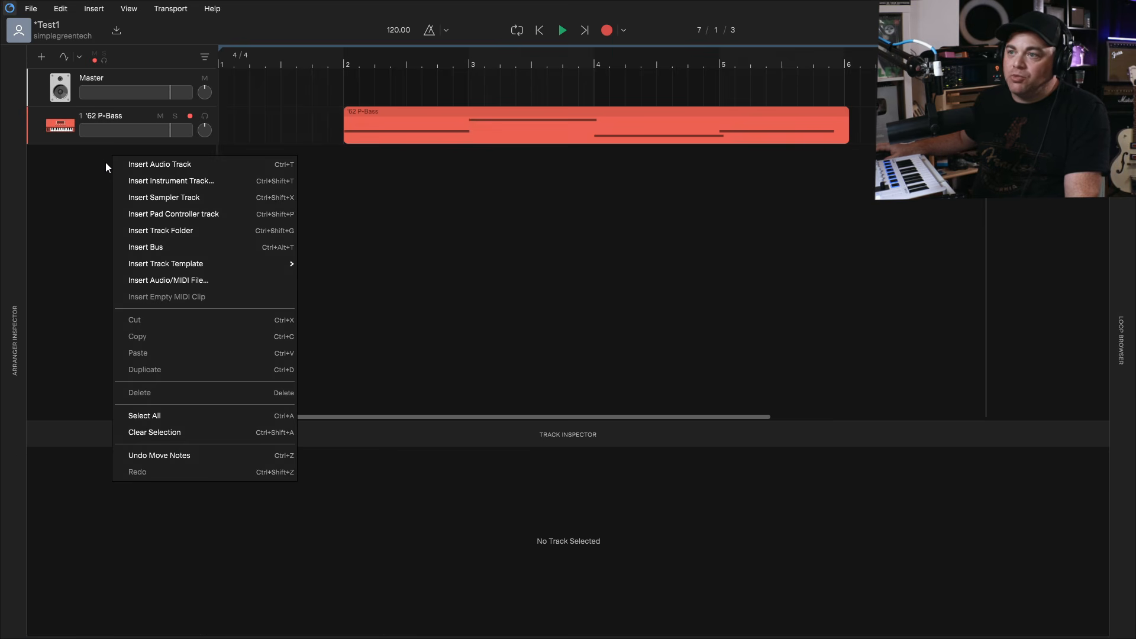
click(175, 180)
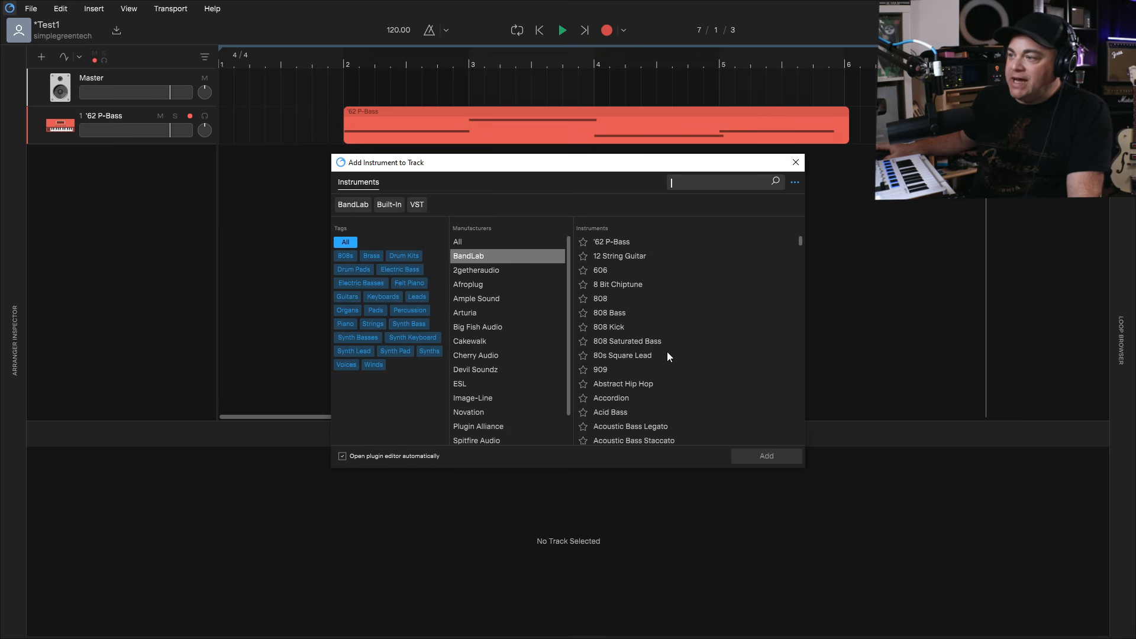
scroll(687, 361, down, 5)
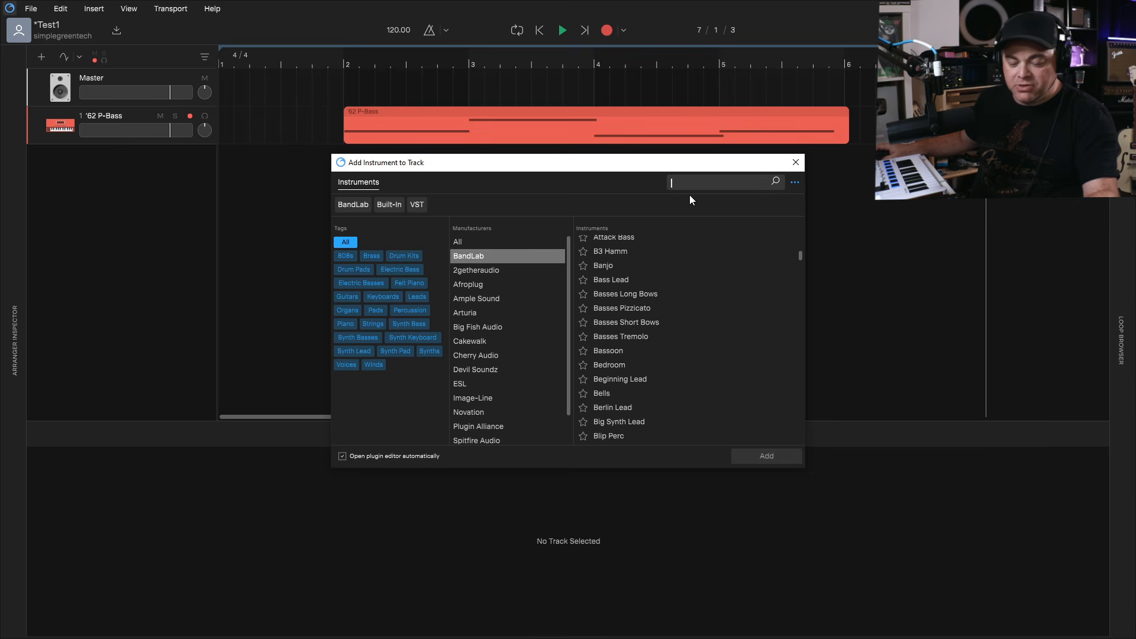
text(drum)
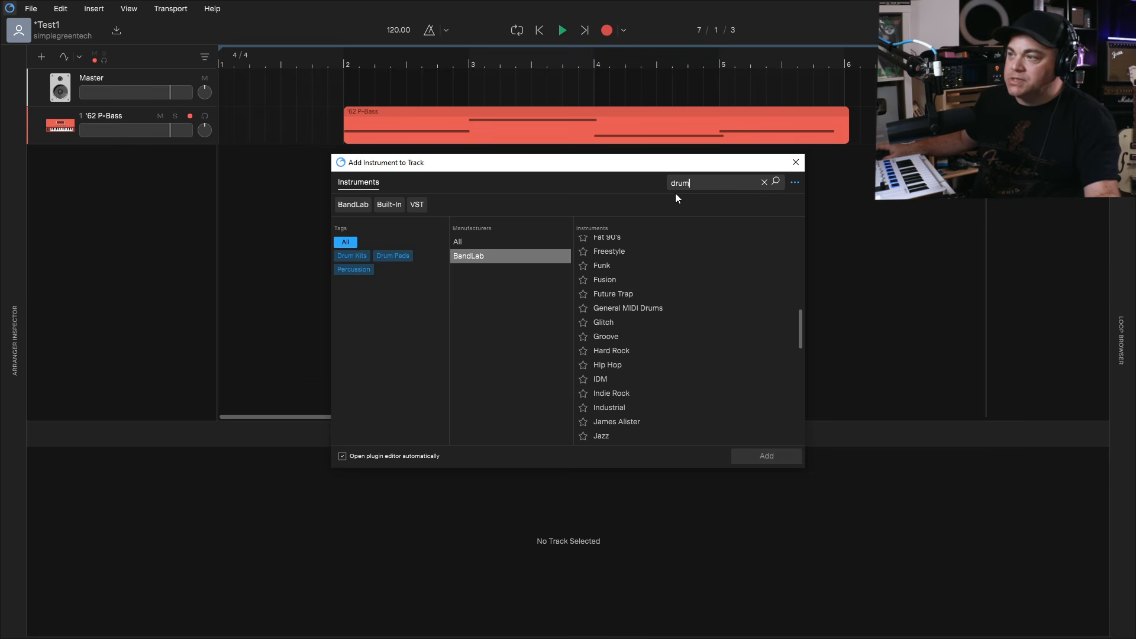
text(s)
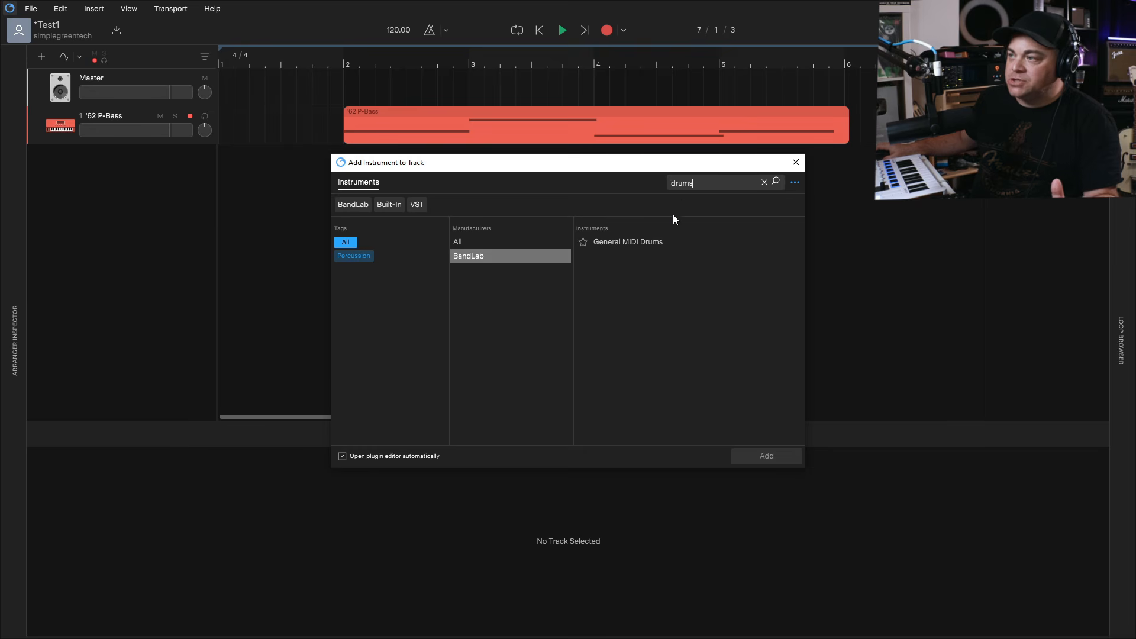
key(BackSpace)
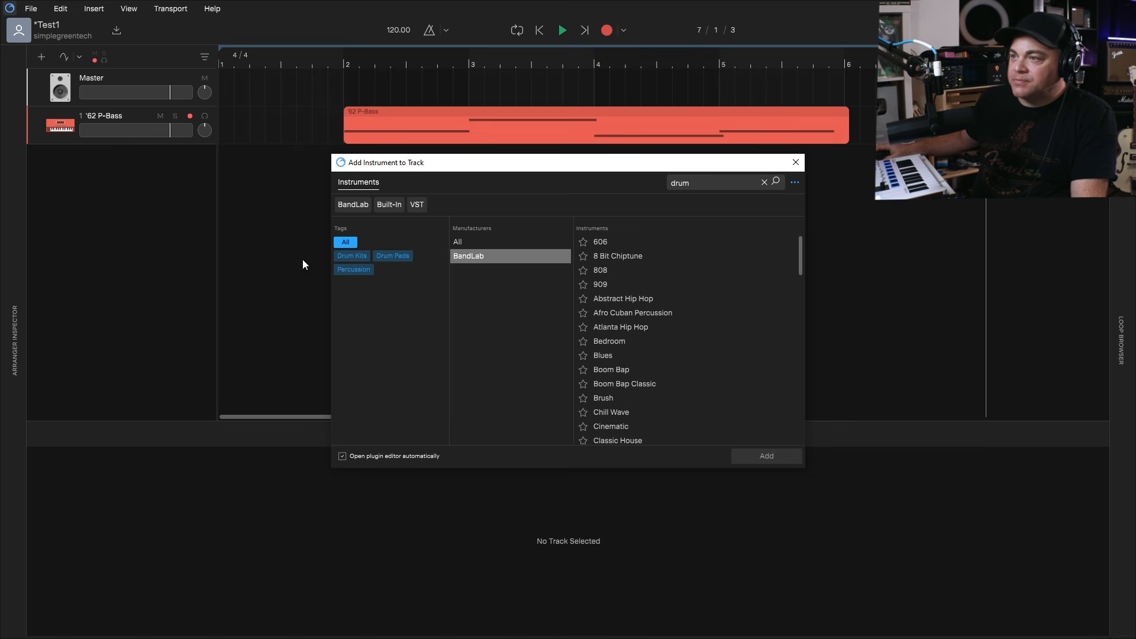
click(355, 255)
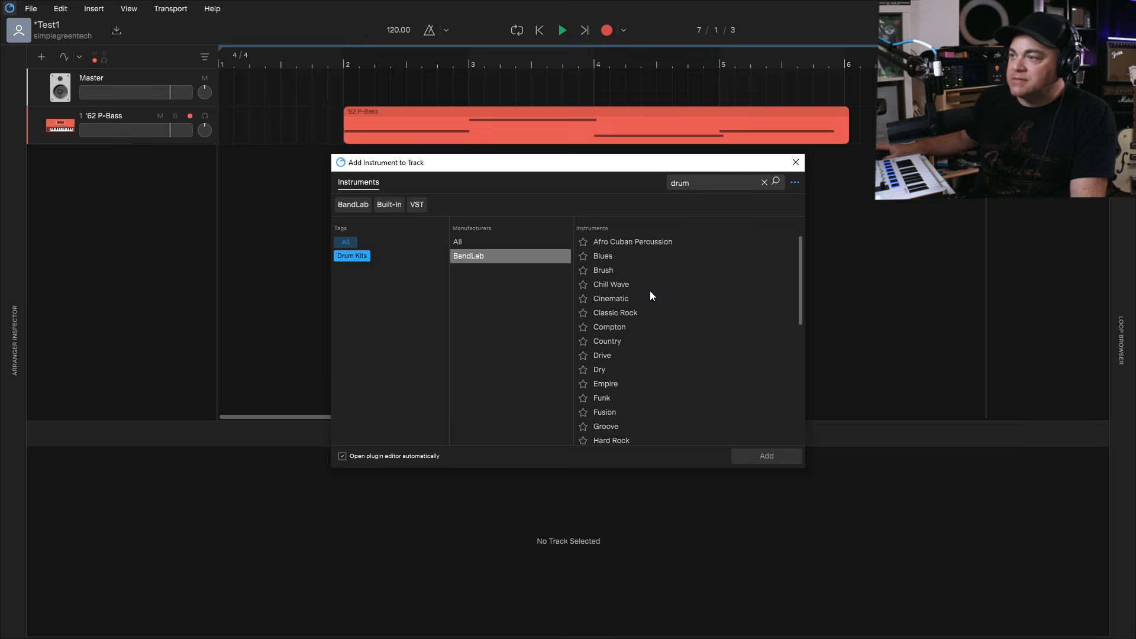
double_click(617, 313)
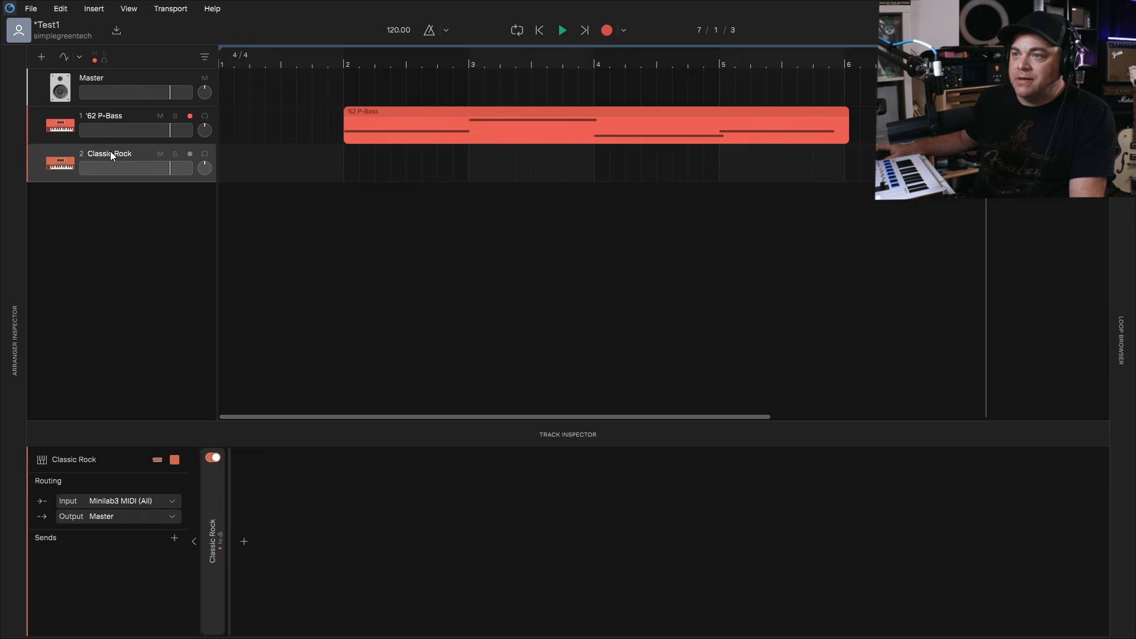
click(190, 117)
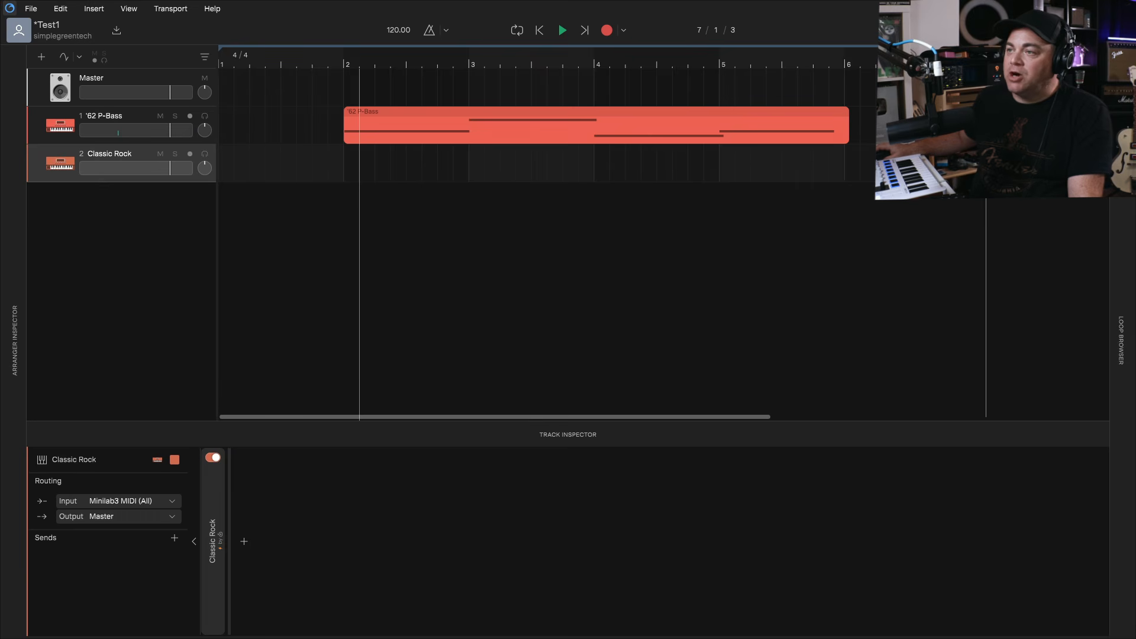
Try recording a MIDI drum part on the Classic Rock track from bar 1 and trim the clip's start to bar 2.
click(342, 260)
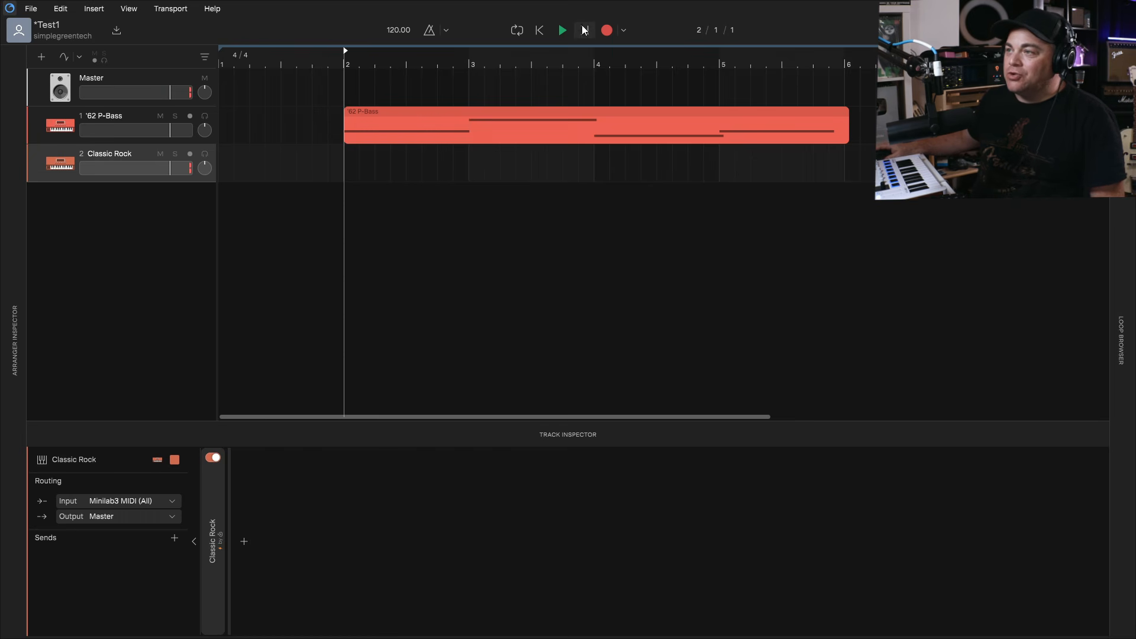
click(222, 261)
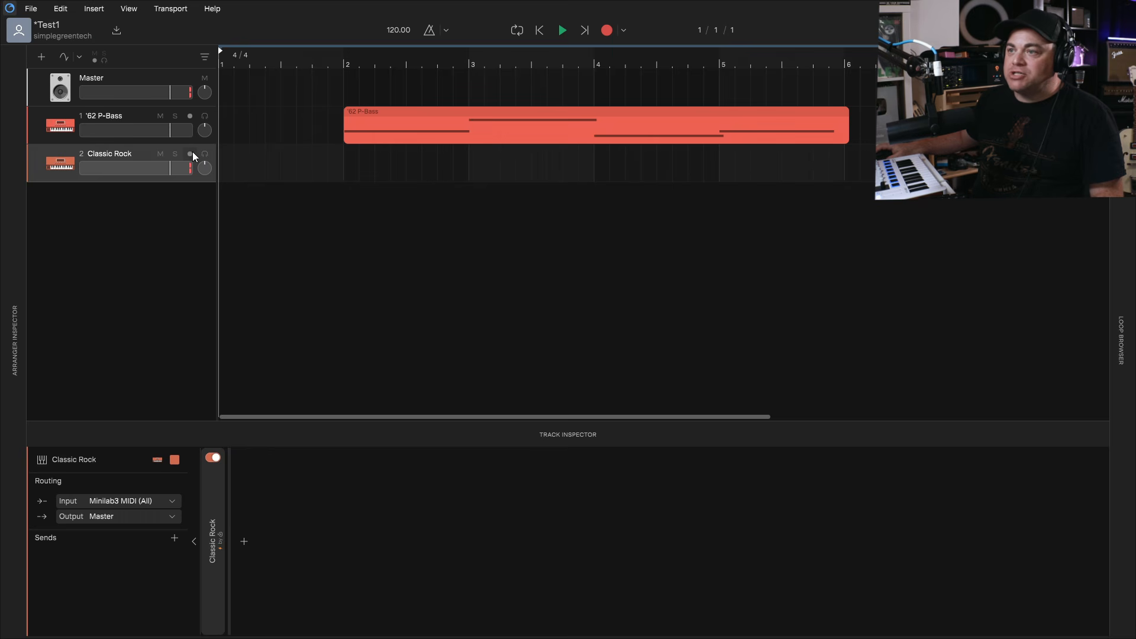
click(608, 33)
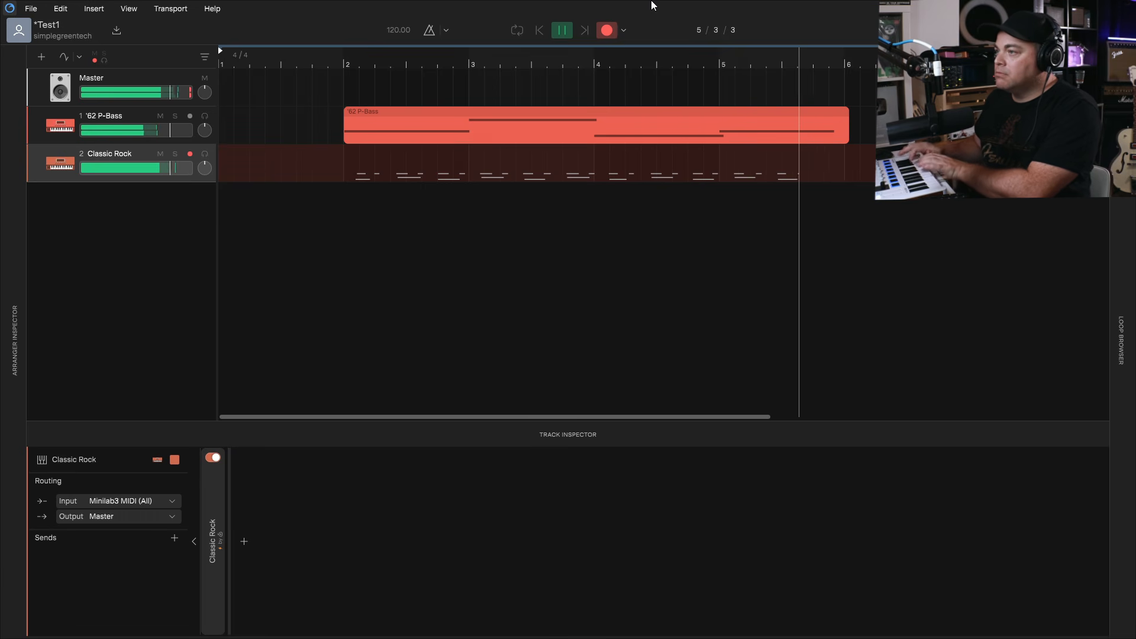
key(space)
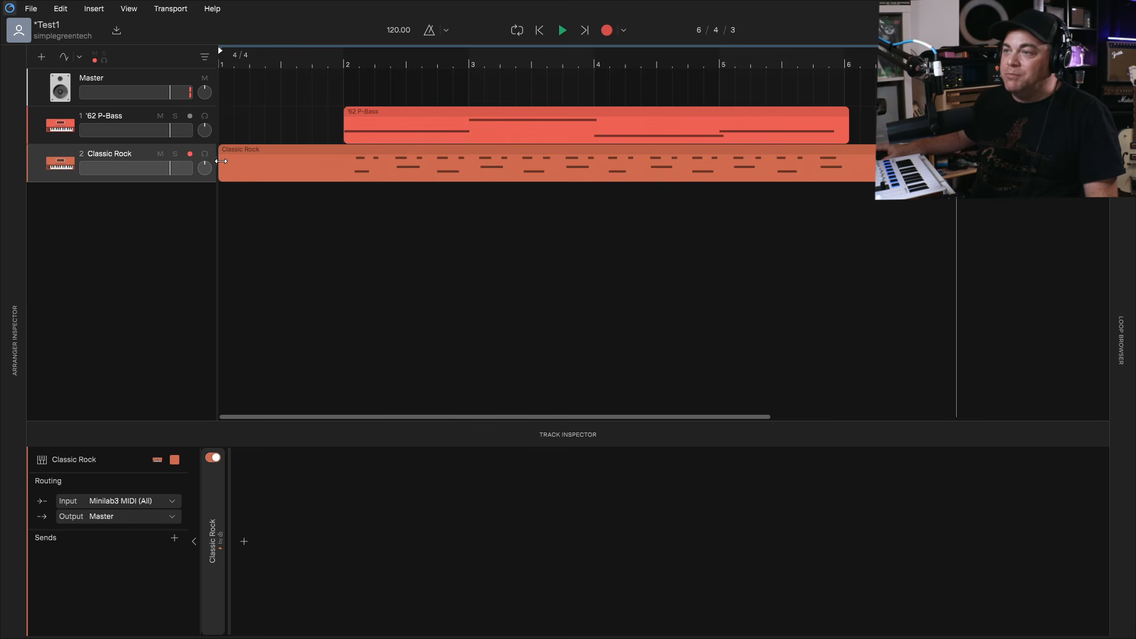
drag(220, 161, 345, 161)
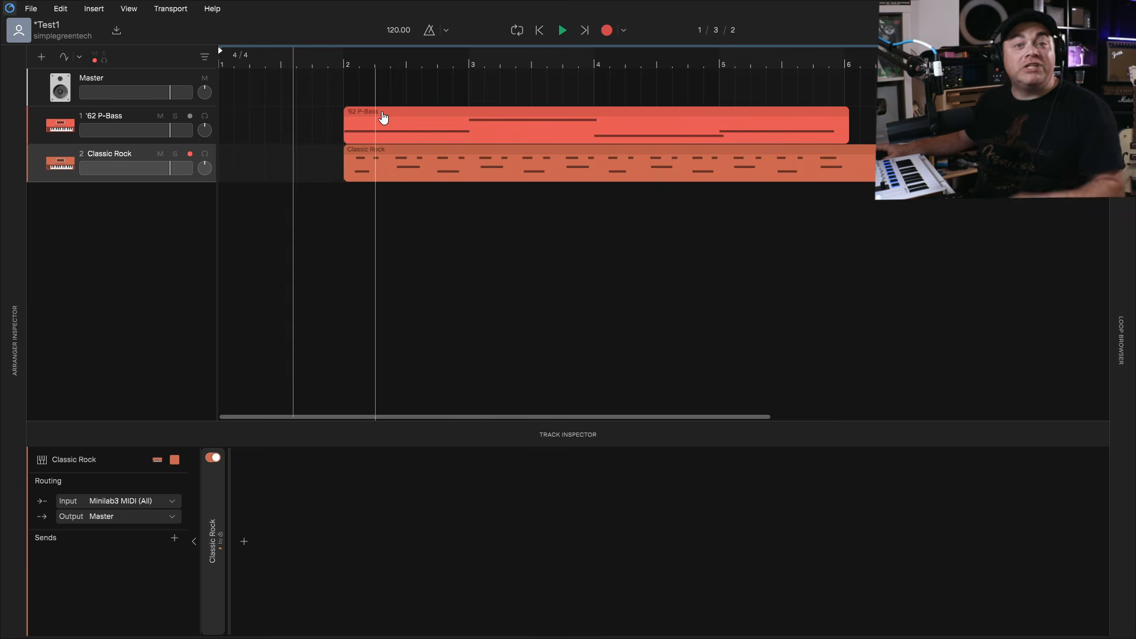
Turn on the metronome and set its click to Both, keeping the Strong / Weak tone after viewing the alternatives.
click(429, 32)
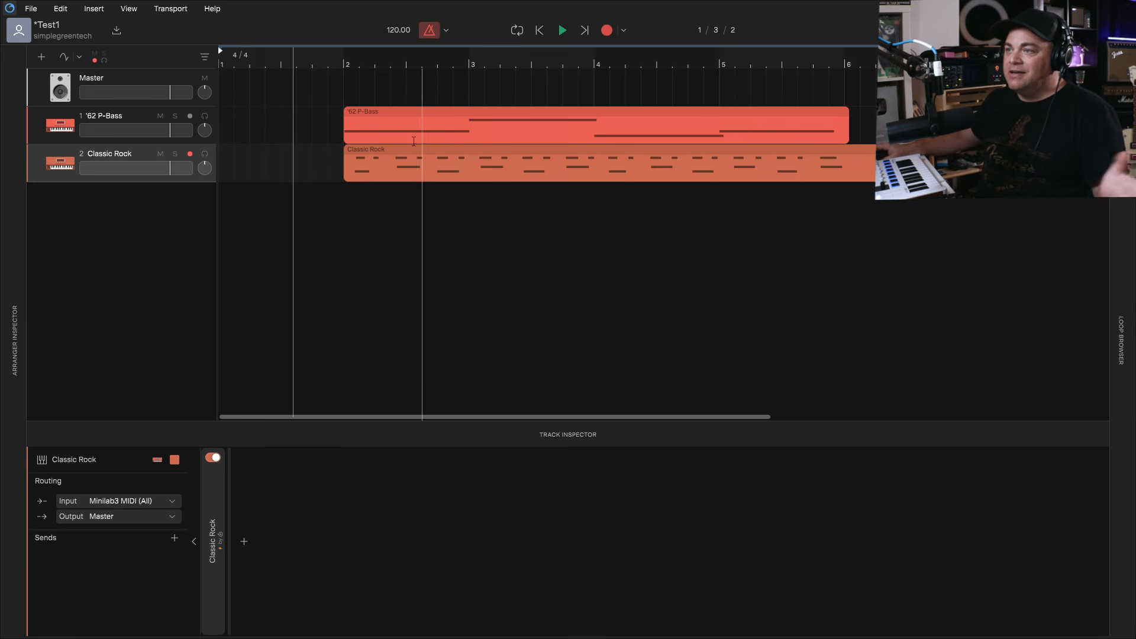
click(226, 256)
key(space)
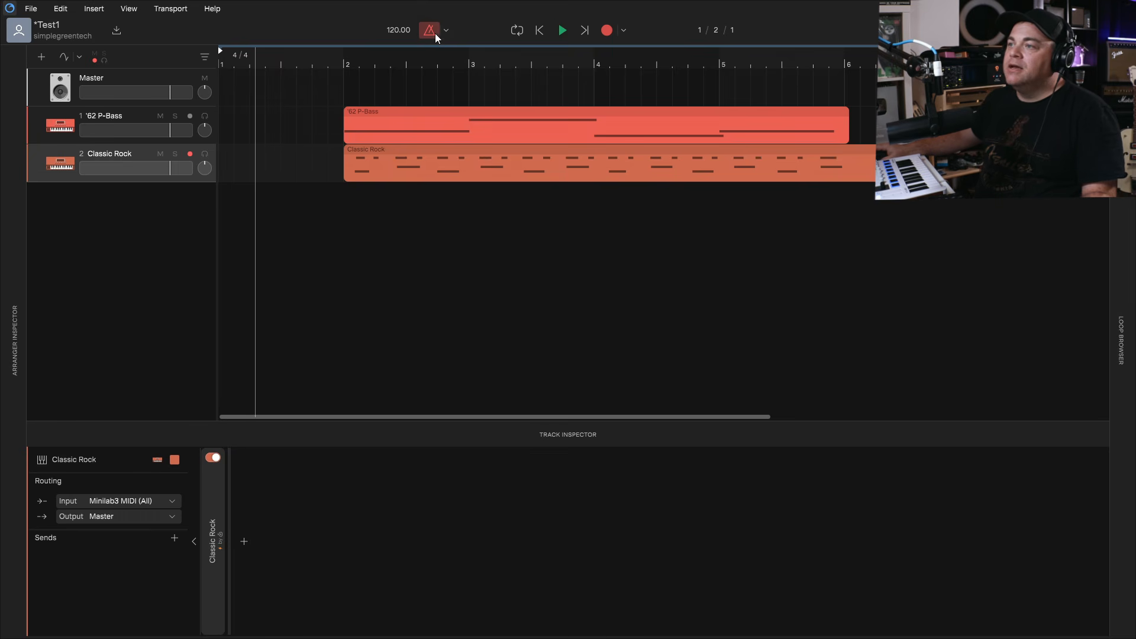
click(445, 32)
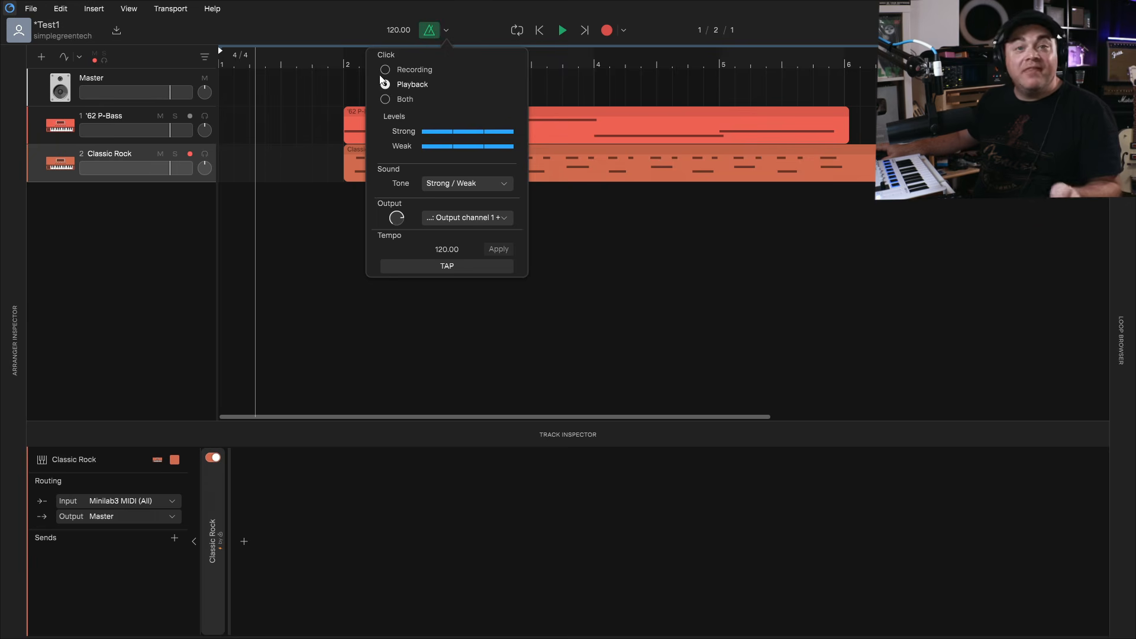
click(384, 83)
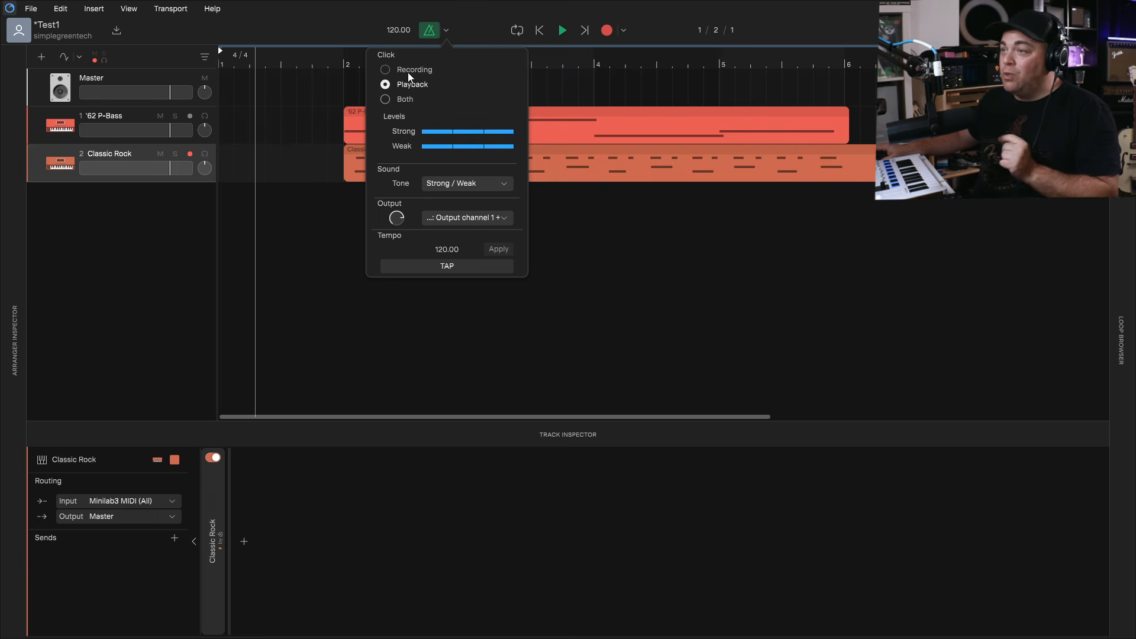
click(385, 100)
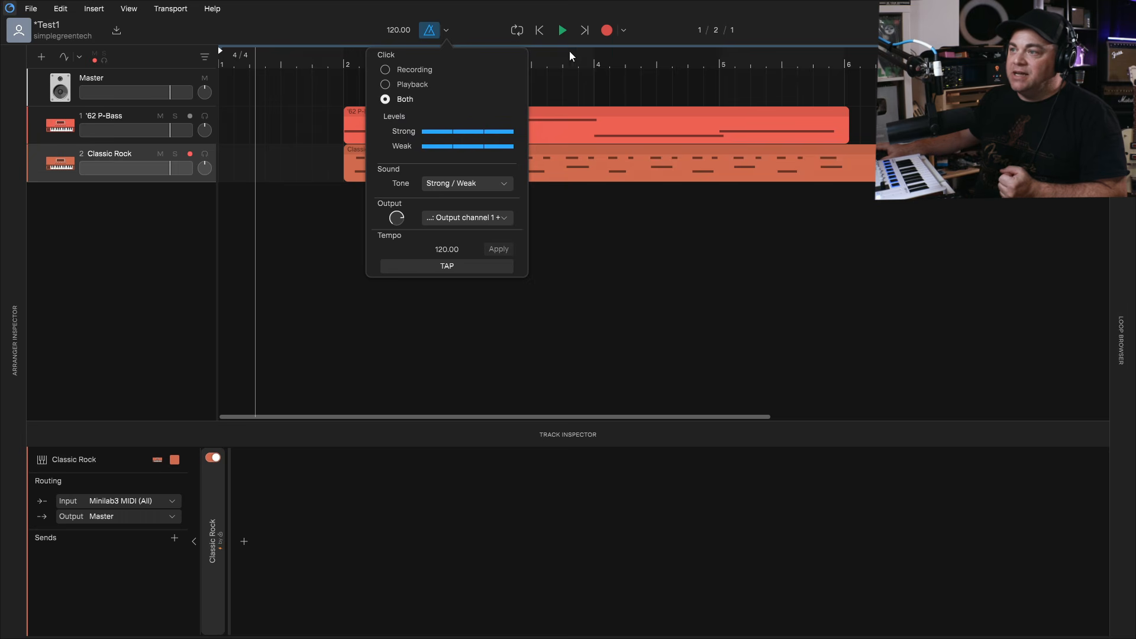
click(465, 184)
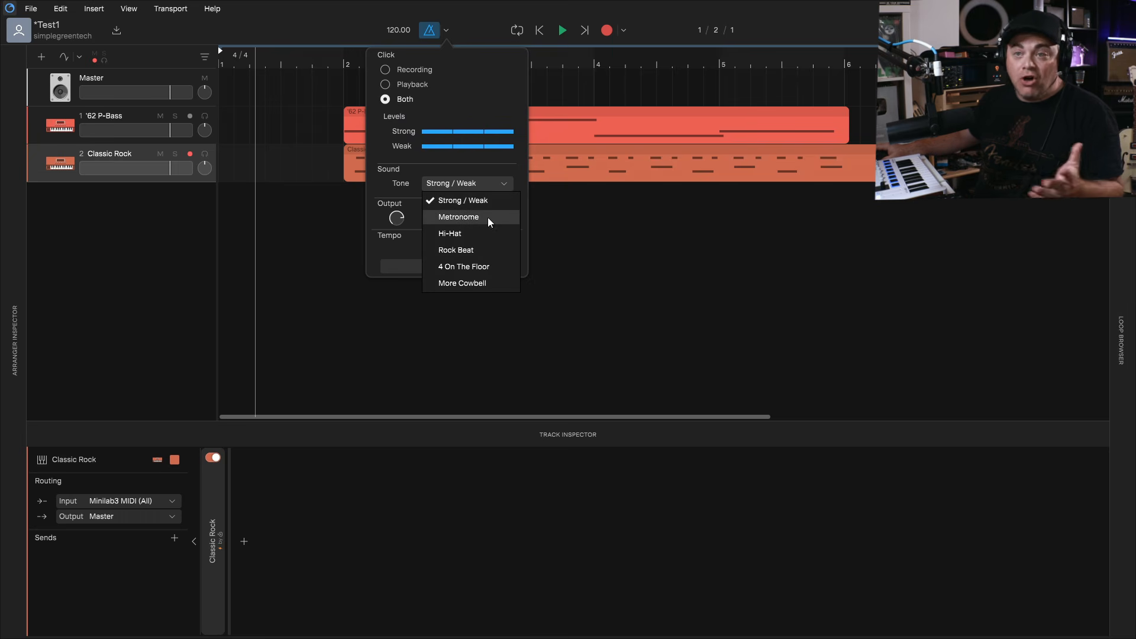
click(402, 185)
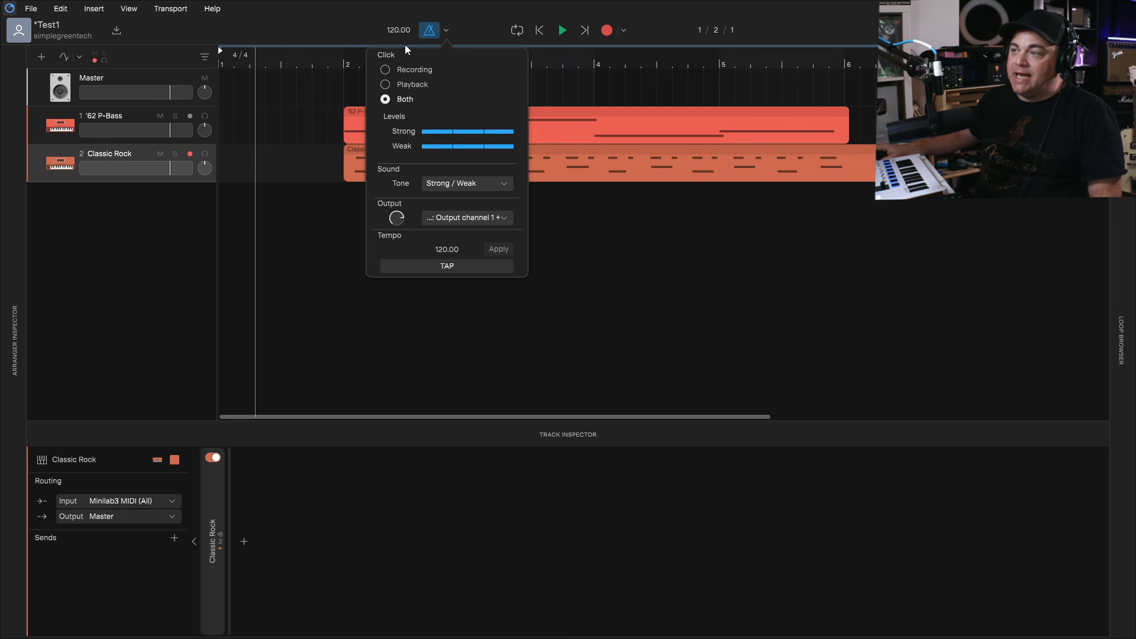
click(326, 19)
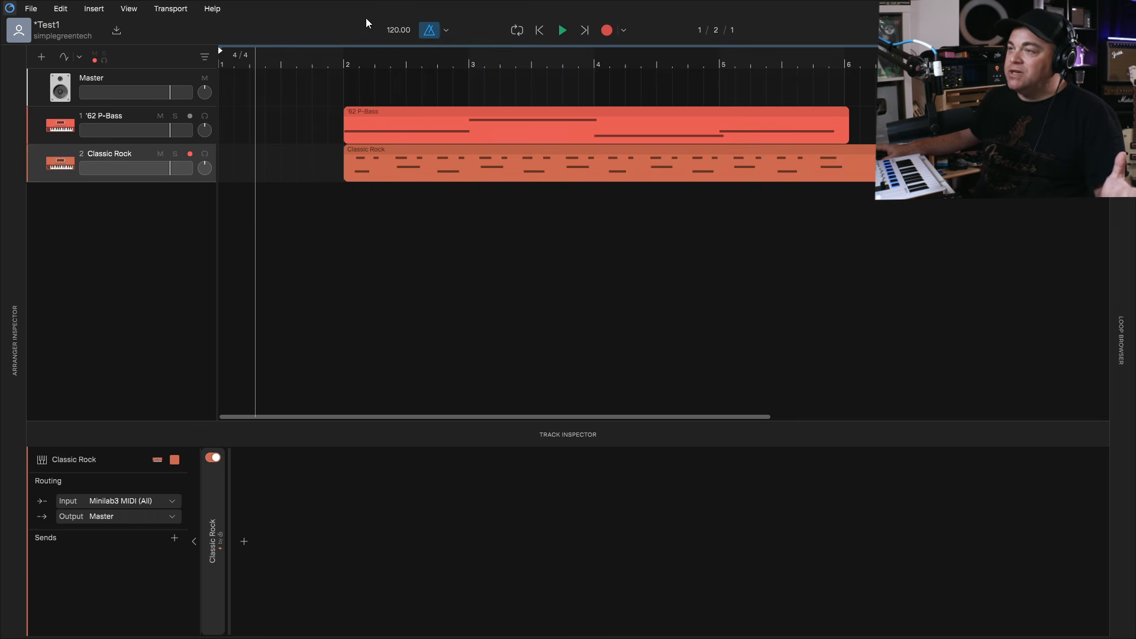
Play the project from bar 1 to bar 2 to check the metronome click during playback.
drag(217, 273, 216, 273)
key(space)
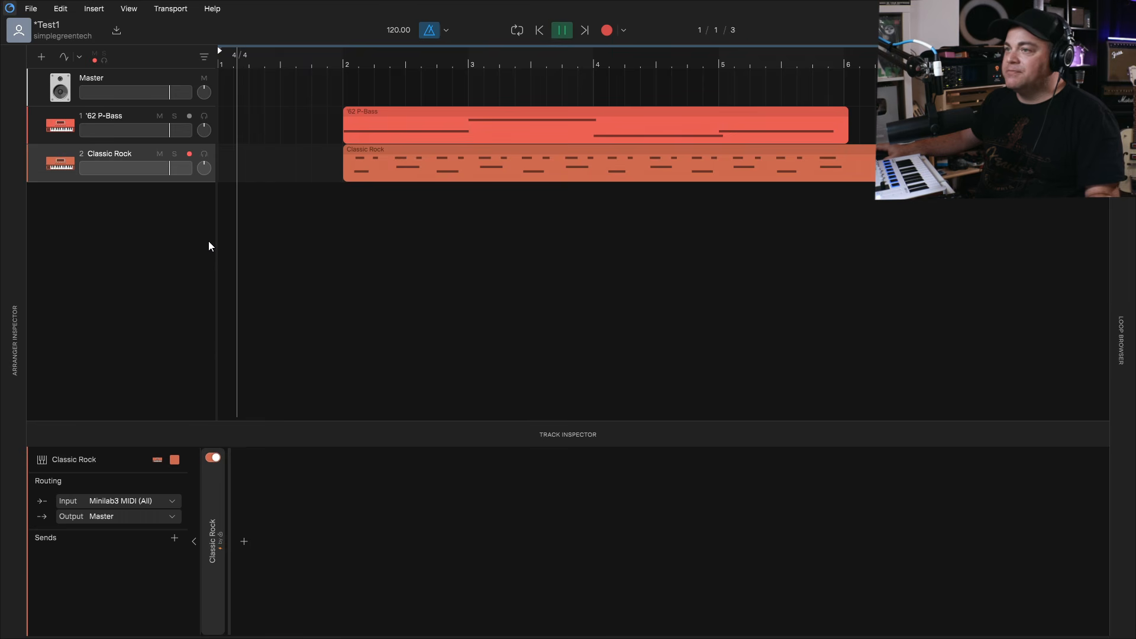
key(space)
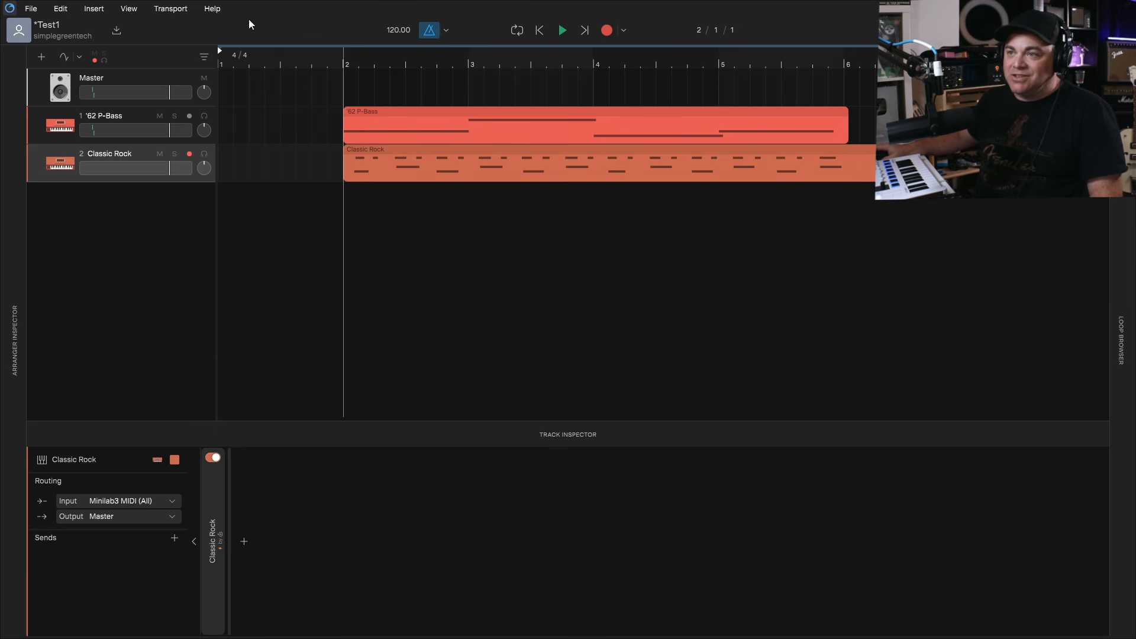
Delete the Classic Rock clip and re-record the MIDI drum part from bar 1 until just past bar 6.
click(406, 152)
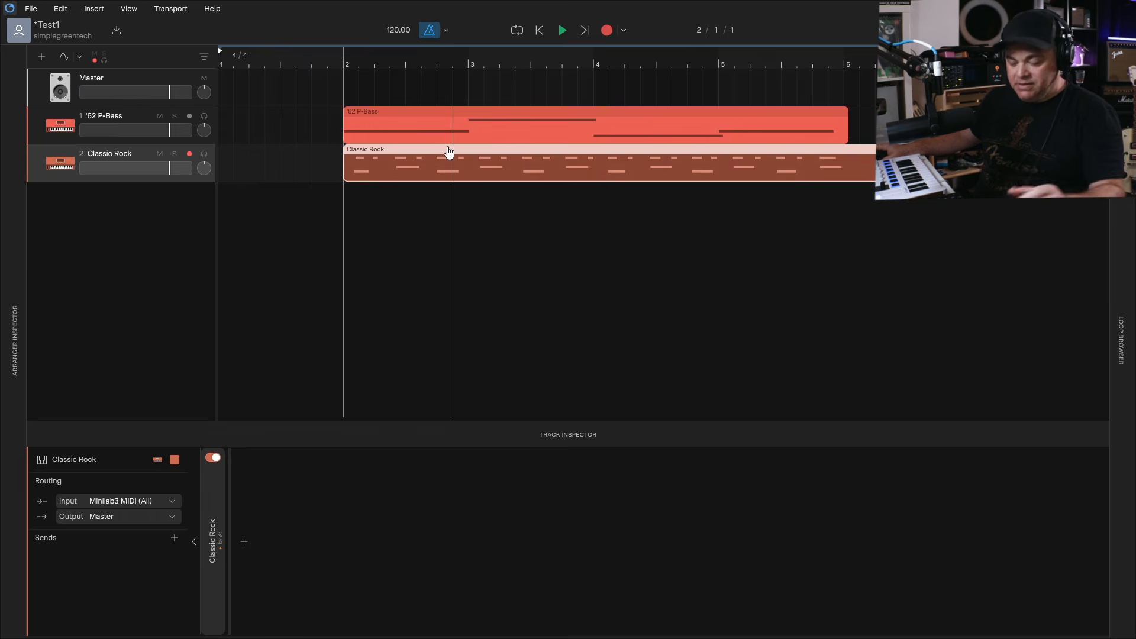
key(Delete)
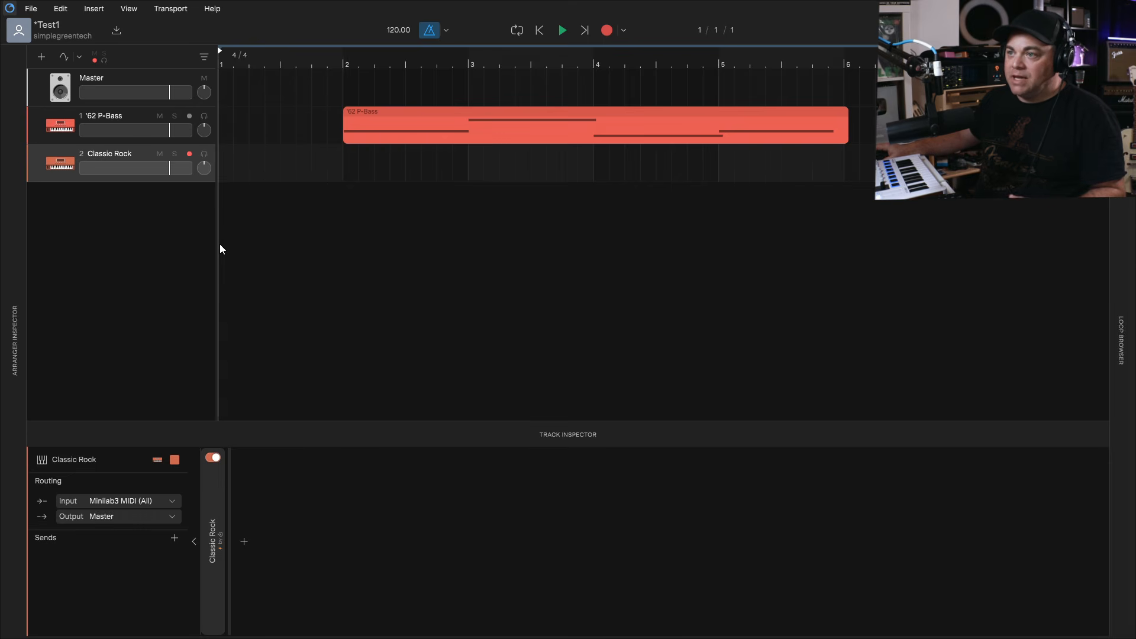
click(607, 31)
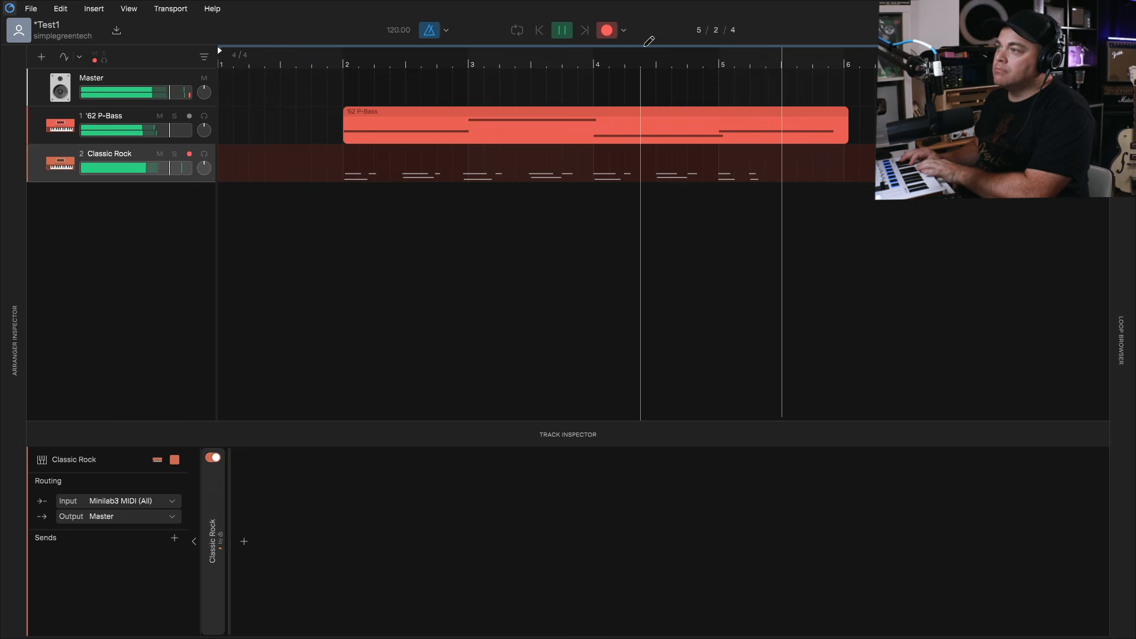
key(space)
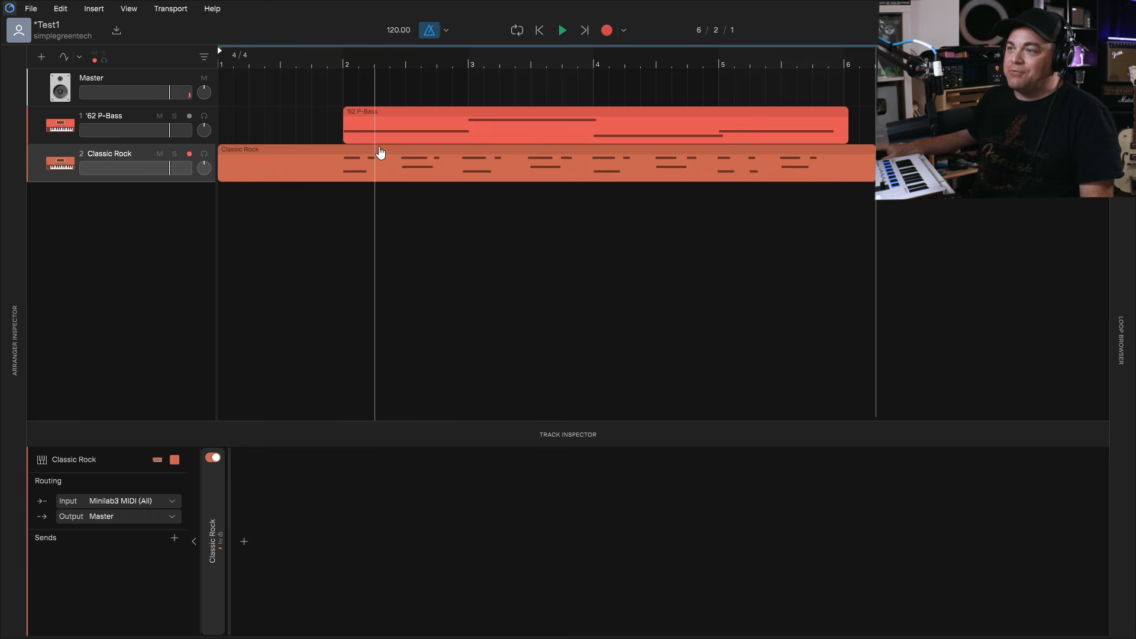
Examine the recorded drum notes in the Classic Rock clip's piano roll and return to the Track Inspector.
double_click(381, 153)
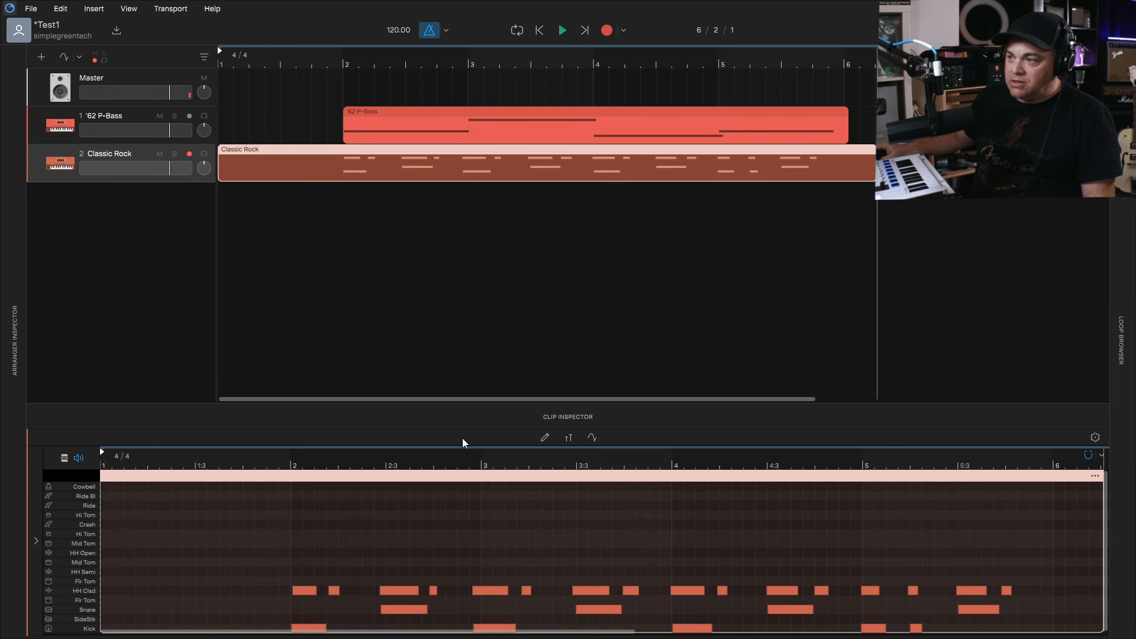
click(122, 10)
click(147, 22)
click(242, 268)
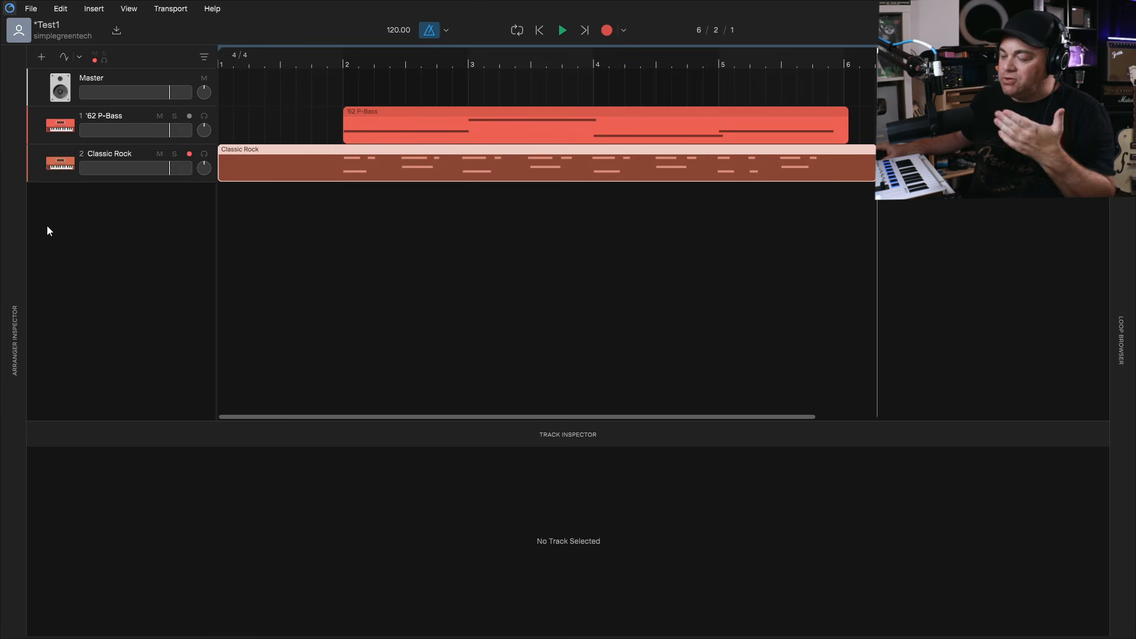
Insert an audio track below Classic Rock, disarm the Classic Rock track, and arm the new audio track for recording.
right_click(121, 216)
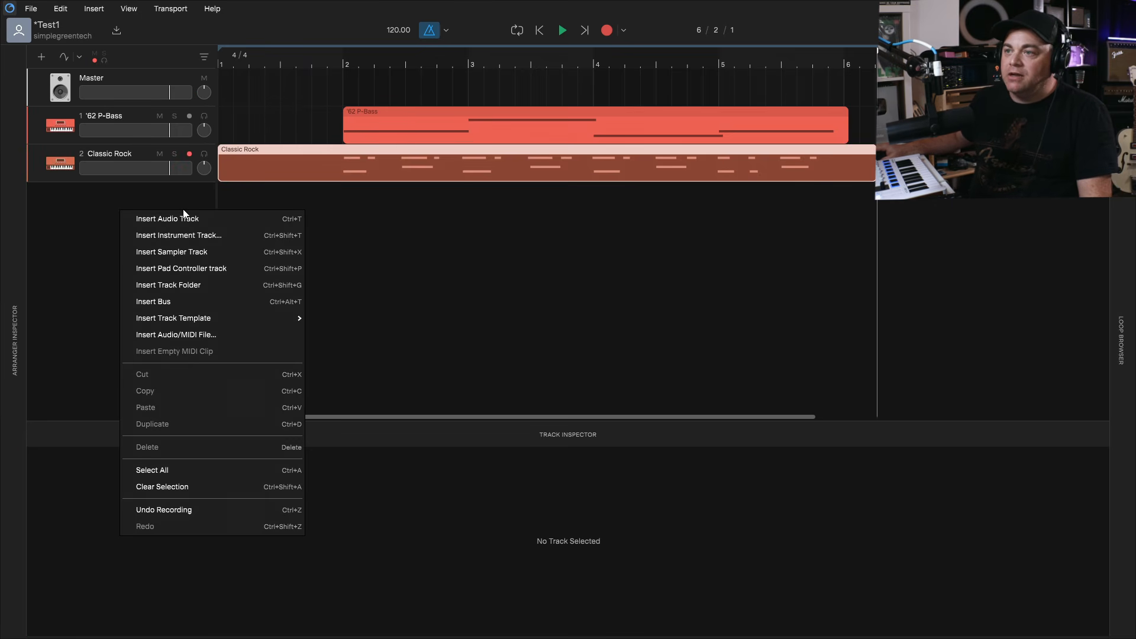
click(208, 217)
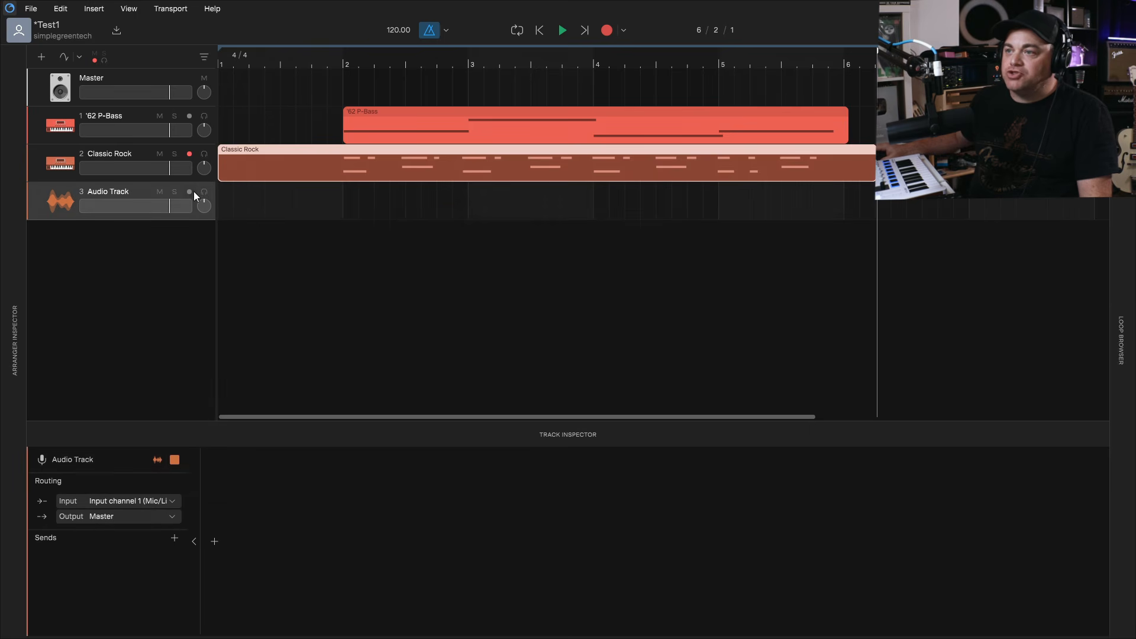
click(189, 154)
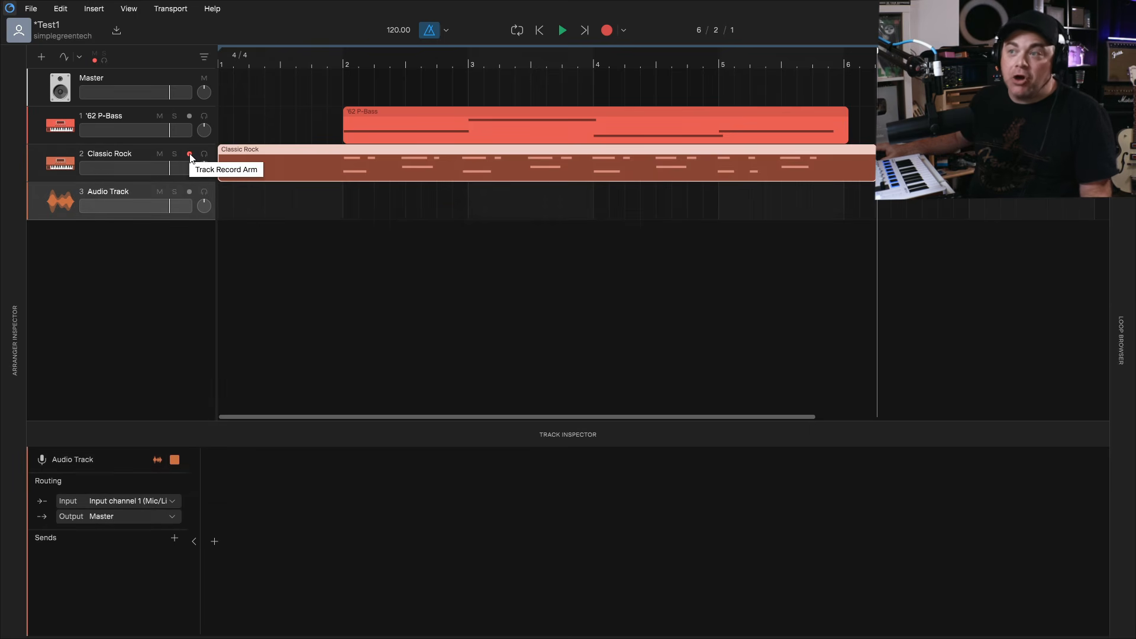
click(189, 192)
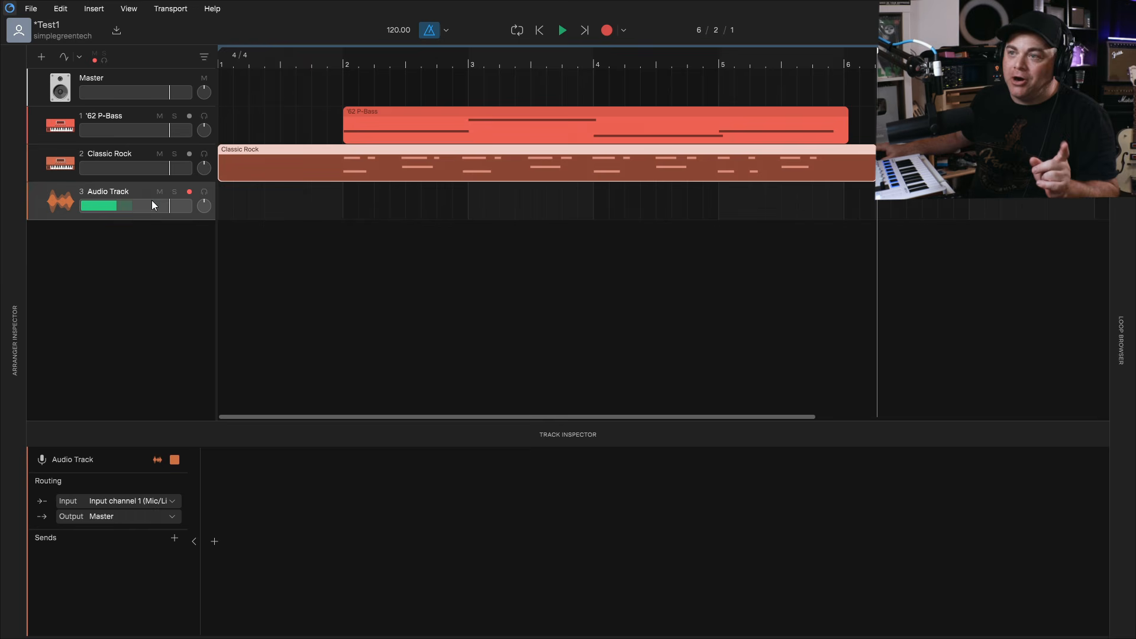
Record an audio part on the audio track from bar 1 until just past bar 6.
click(222, 264)
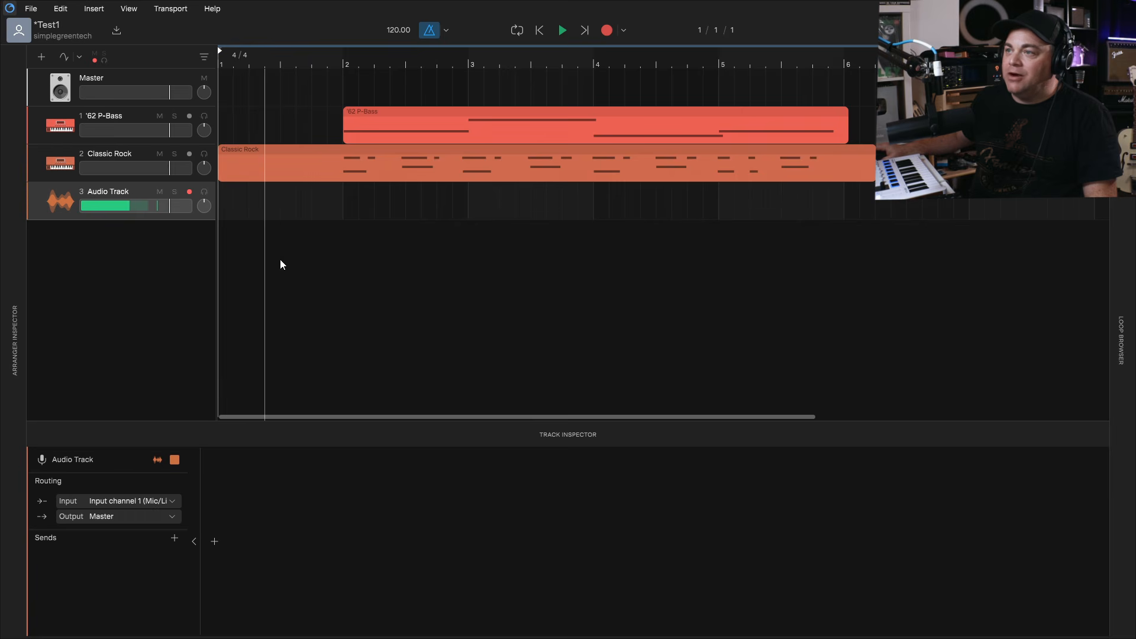
click(607, 32)
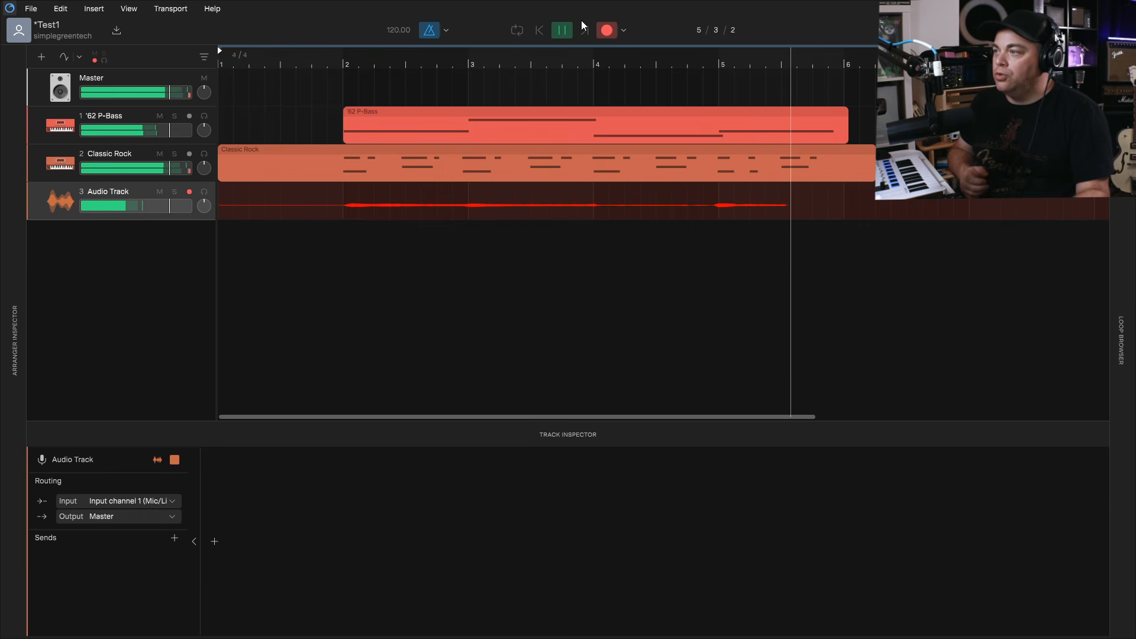
key(space)
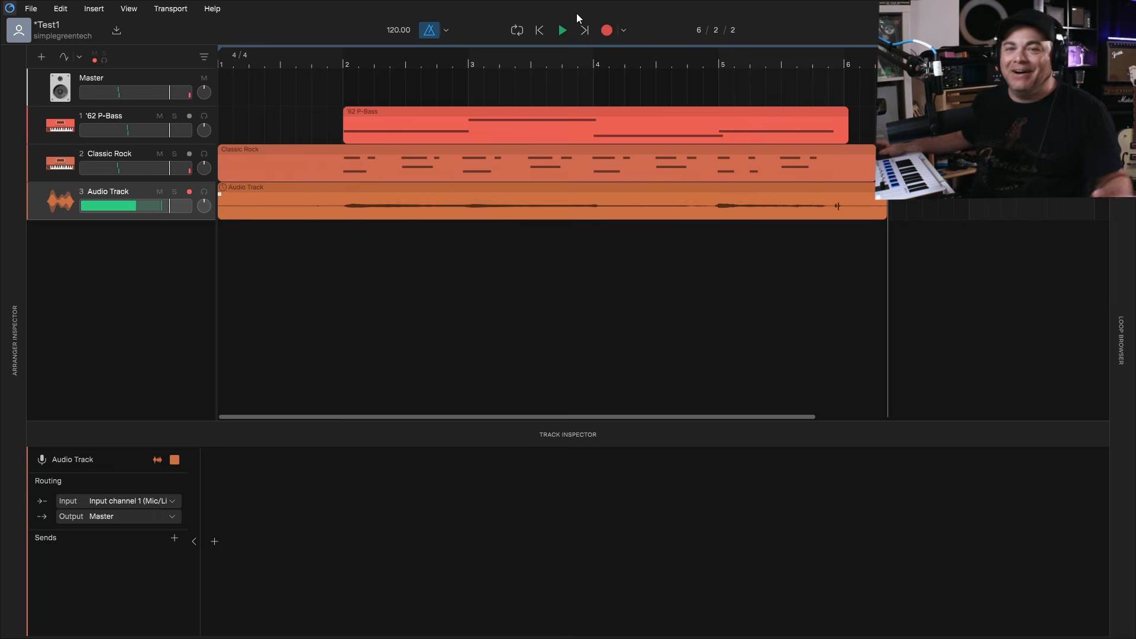
Disarm the audio track and play the project from bar 2 to bar 3 to check the recorded audio.
click(334, 250)
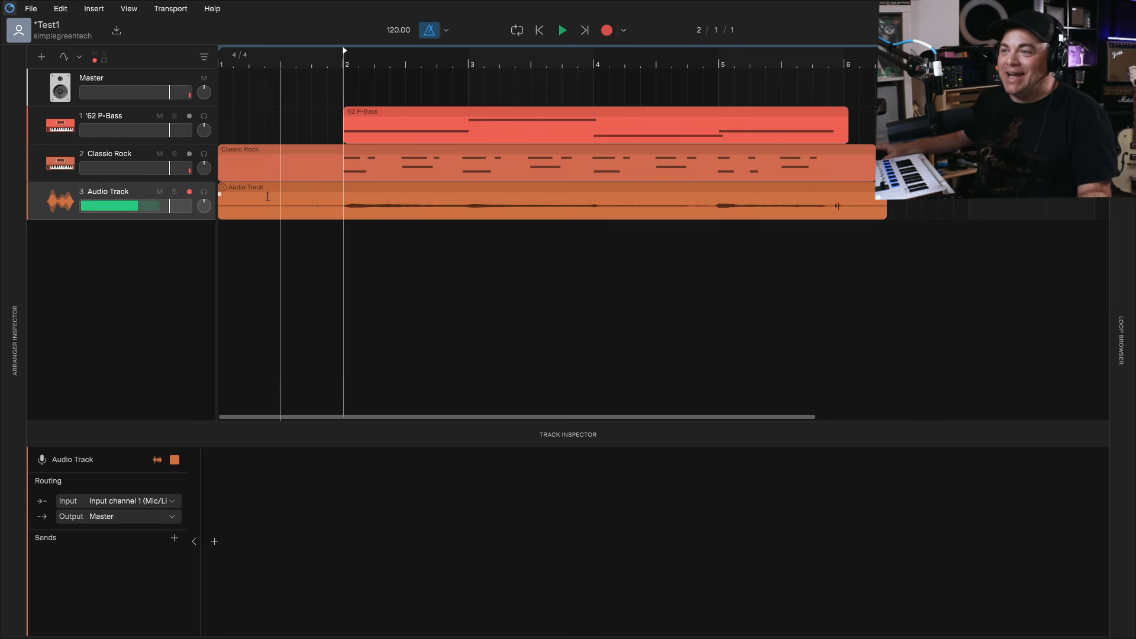
click(189, 191)
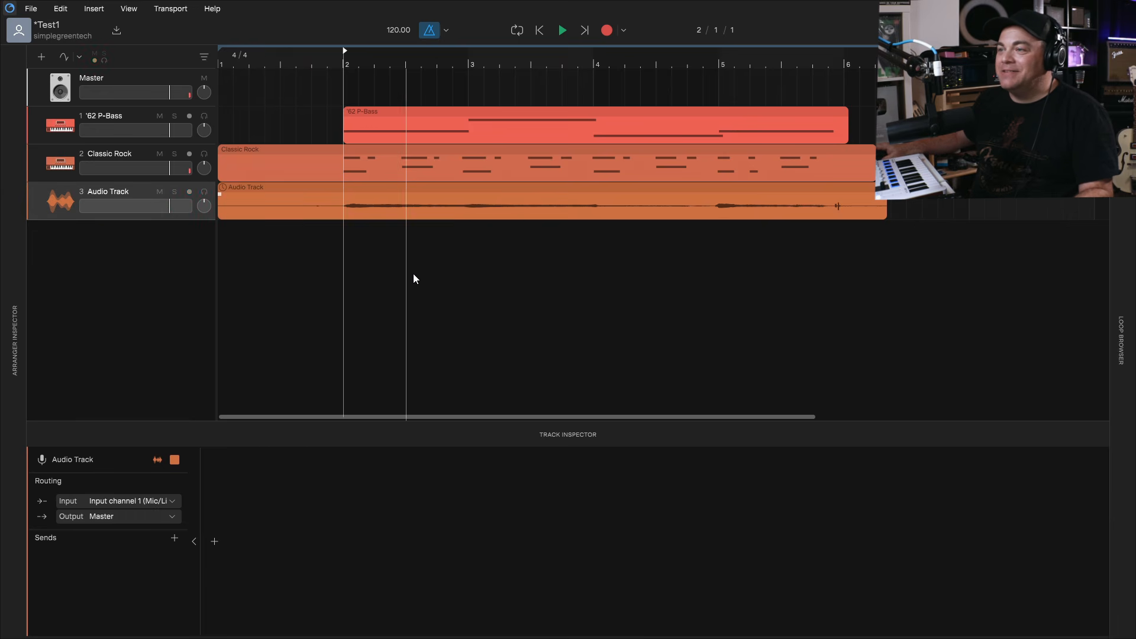
key(space)
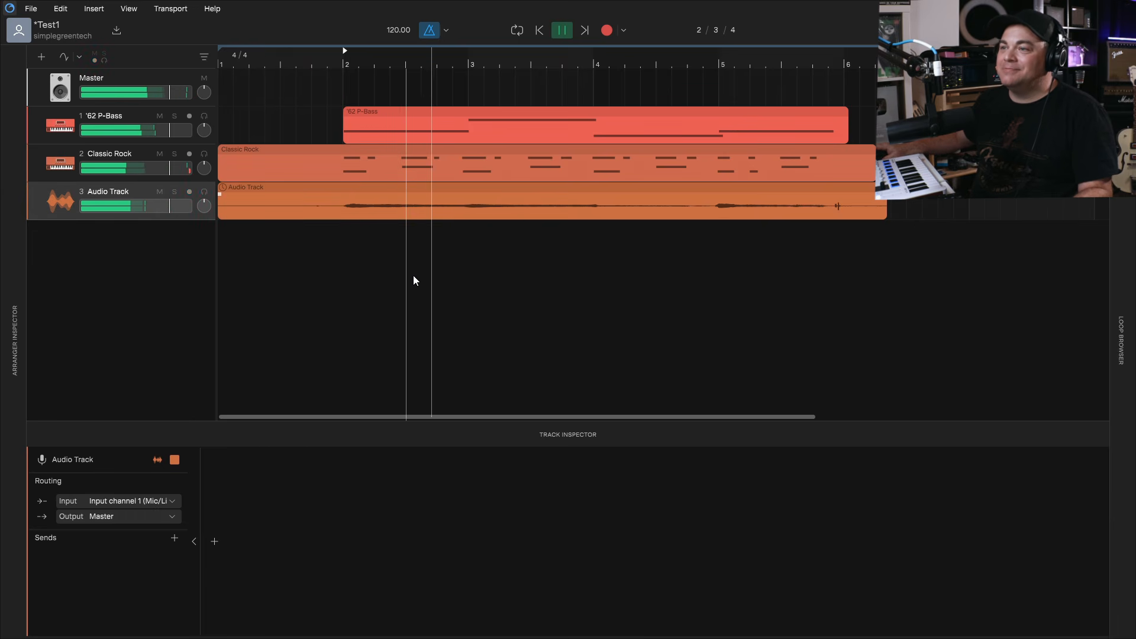
key(space)
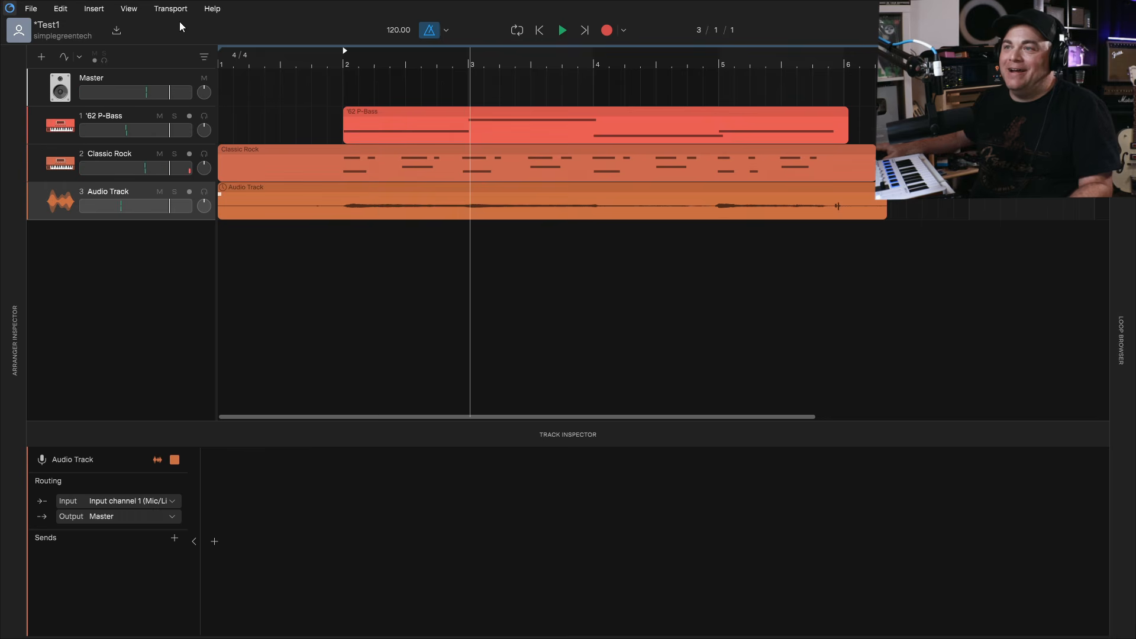
click(633, 218)
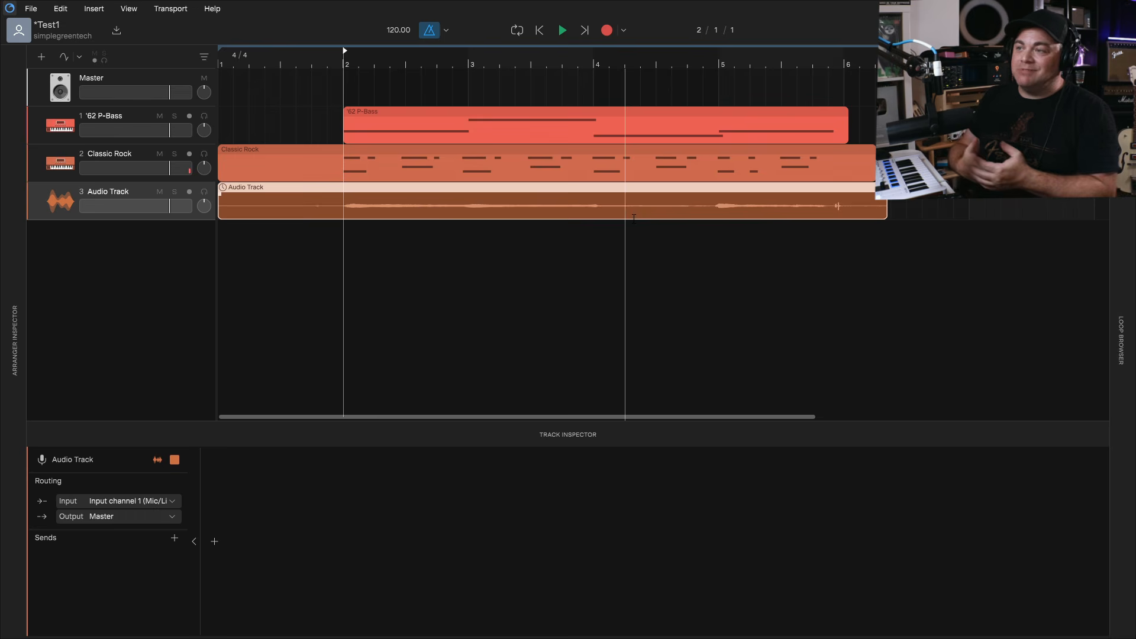